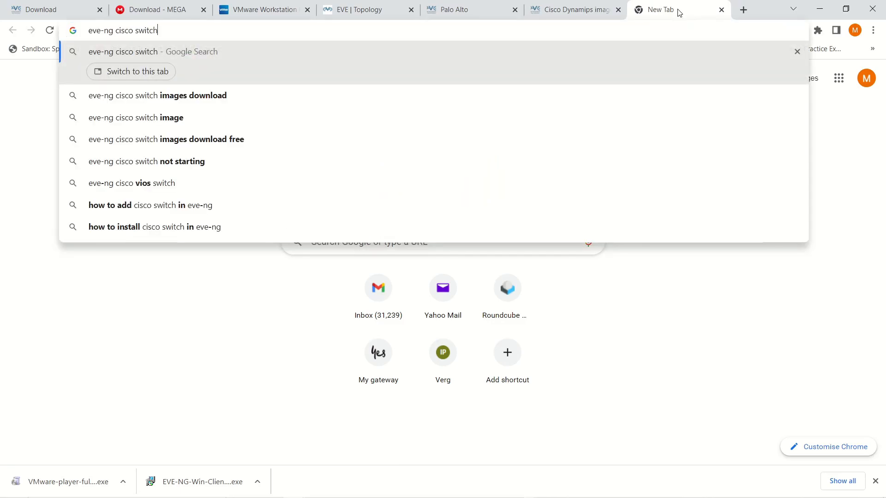
- Search Google for 'eve-ng cisco switch' in a new tab
key("Return")
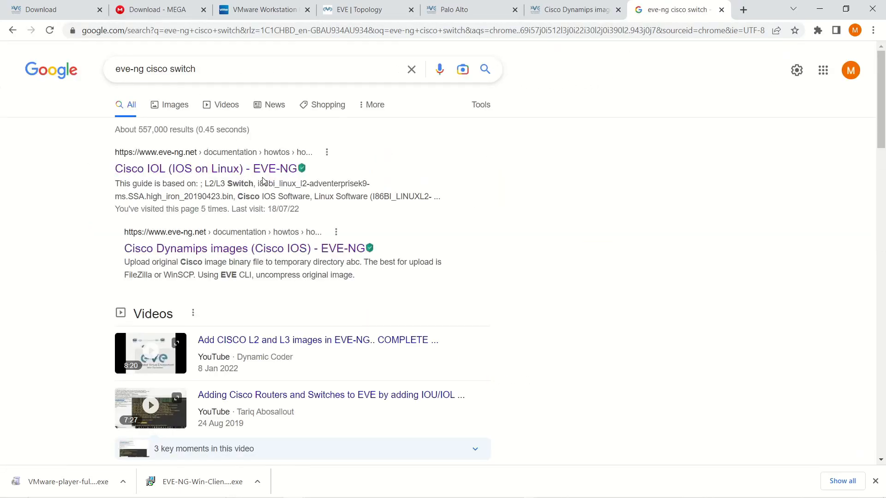
- Open the EVE-NG Cisco IOL guide and select the first switch image's file name
left_click(205, 169)
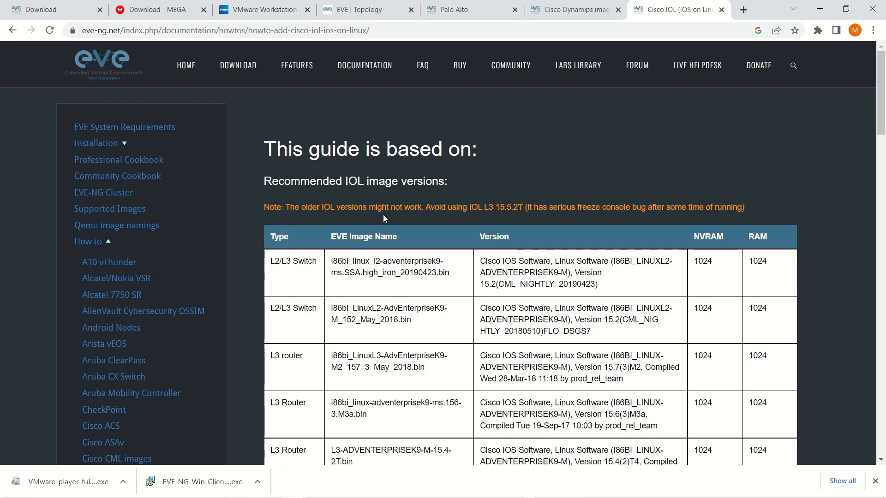
scroll(384, 215, "down", 2)
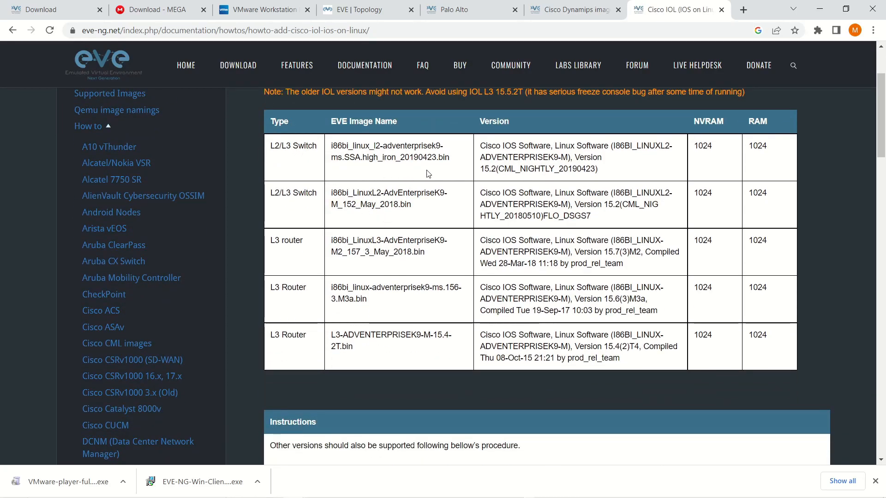
left_click_drag(449, 158, 332, 146)
scroll(332, 151, "down", 1)
scroll(332, 151, "up", 1)
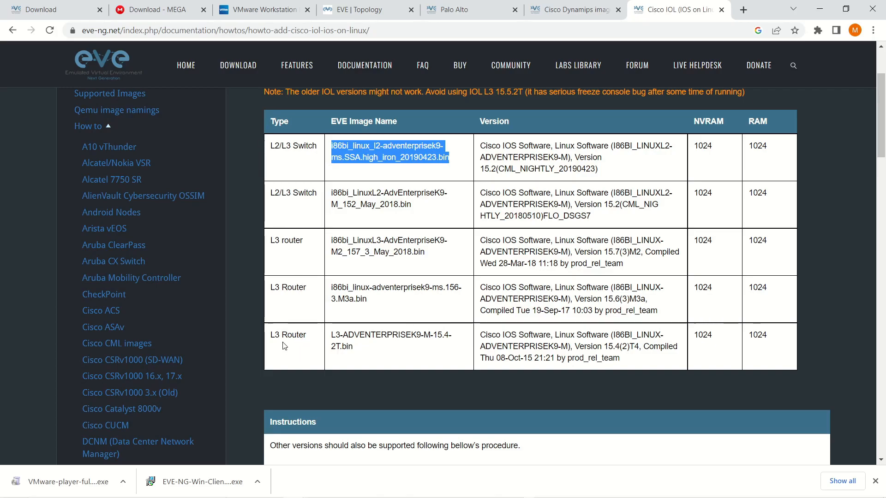
scroll(414, 273, "down", 5)
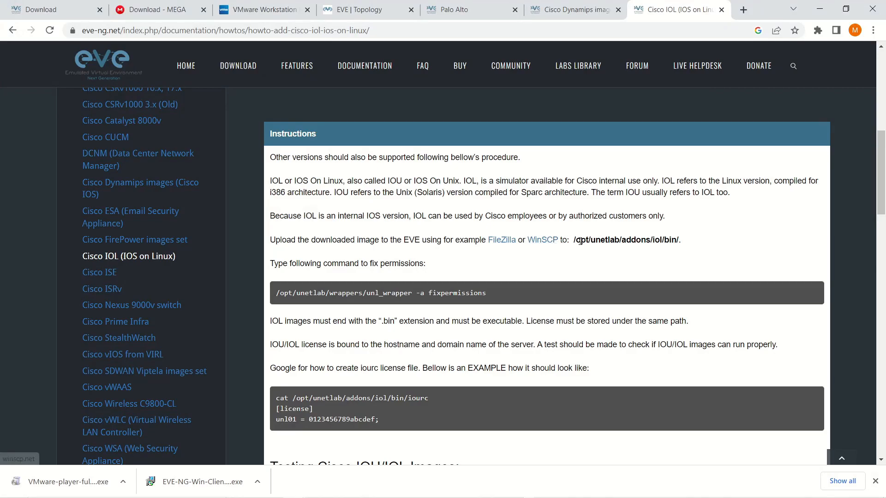
- Select the upload path /opt/unetlab/addons/iol/bin/ and bring WinSCP over the guide
left_click_drag(575, 240, 681, 238)
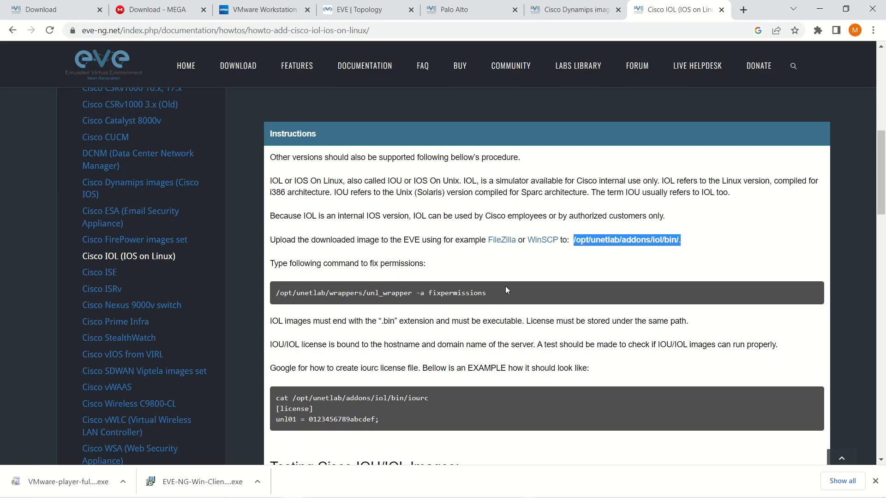
scroll(505, 289, "down", 3)
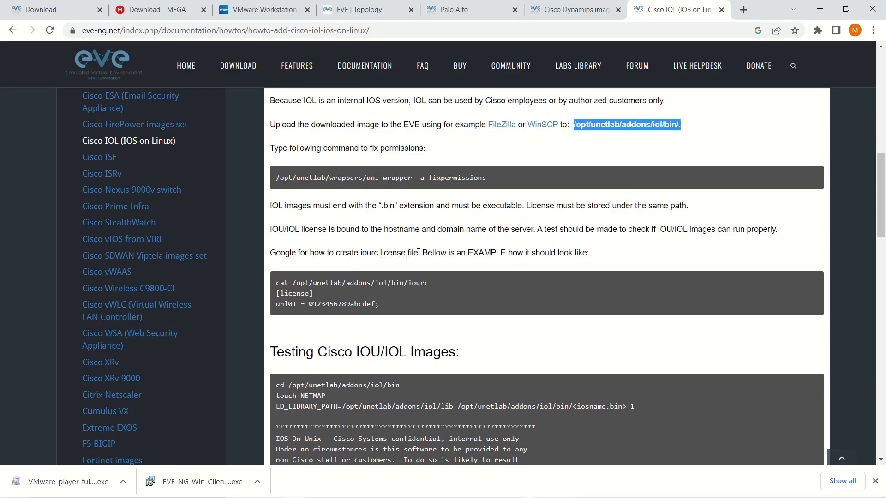
scroll(419, 251, "down", 1)
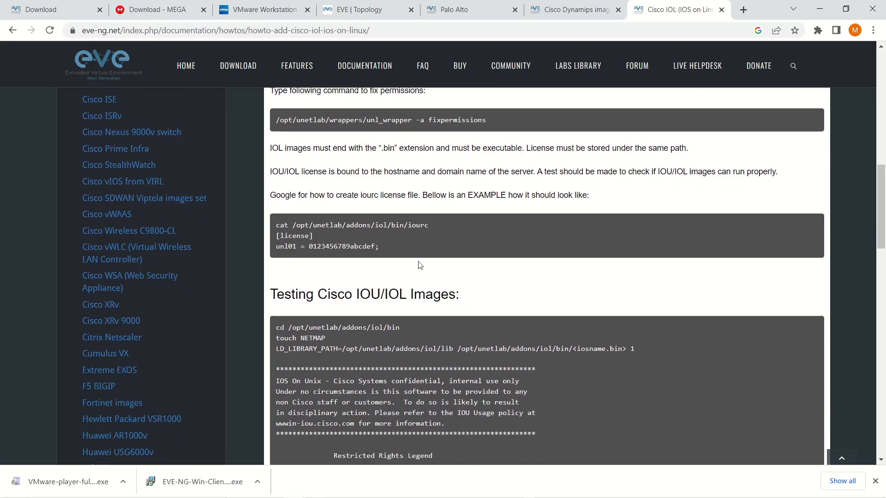
scroll(413, 258, "down", 2)
scroll(431, 278, "down", 4)
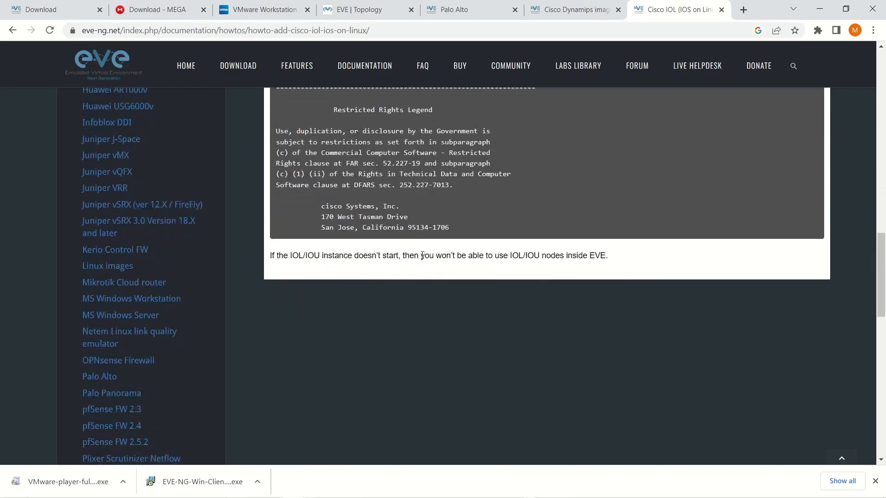
scroll(423, 256, "up", 6)
scroll(412, 243, "up", 7)
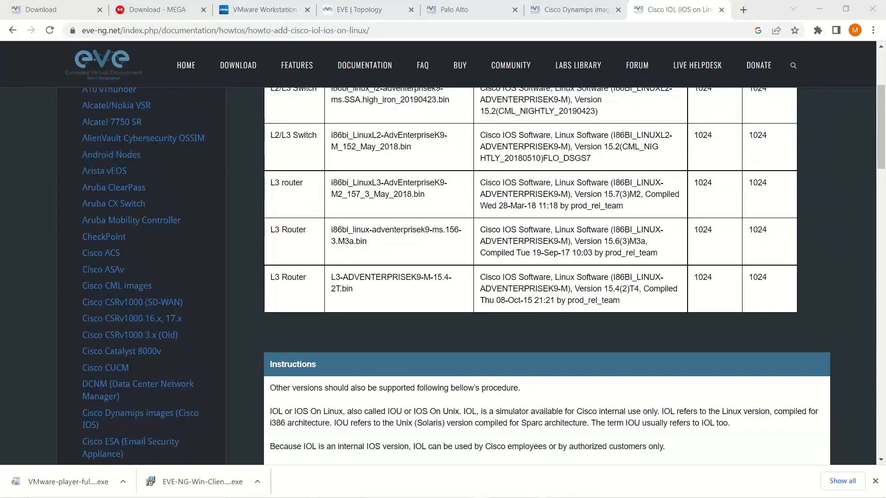
left_click_drag(885, 133, 605, 53)
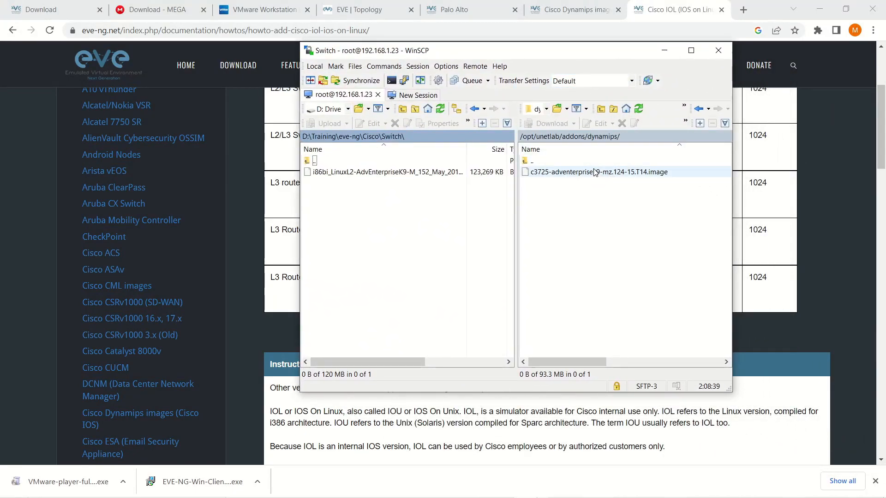
- Upload i86bi_LinuxL2-AdvEnterpriseK9-M_152_May_2018.bin into the server's /opt/unetlab/addons/iol/bin/ folder
left_click(537, 161)
double_click(538, 161)
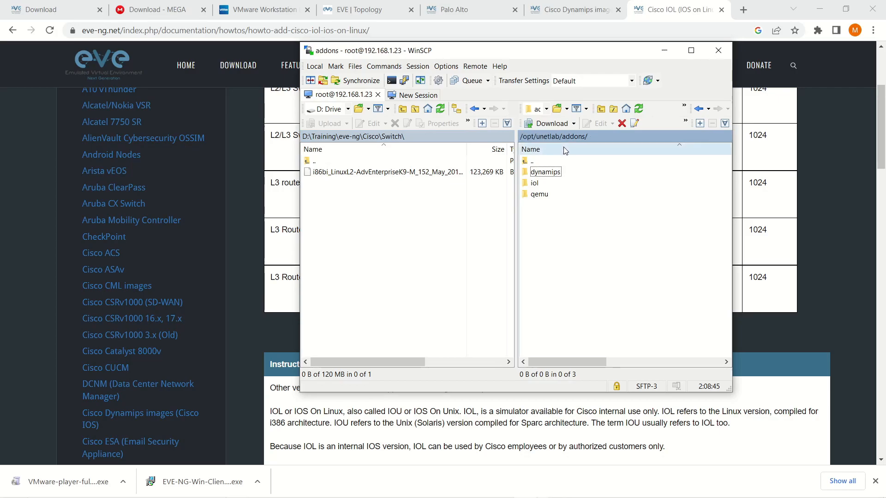
double_click(543, 183)
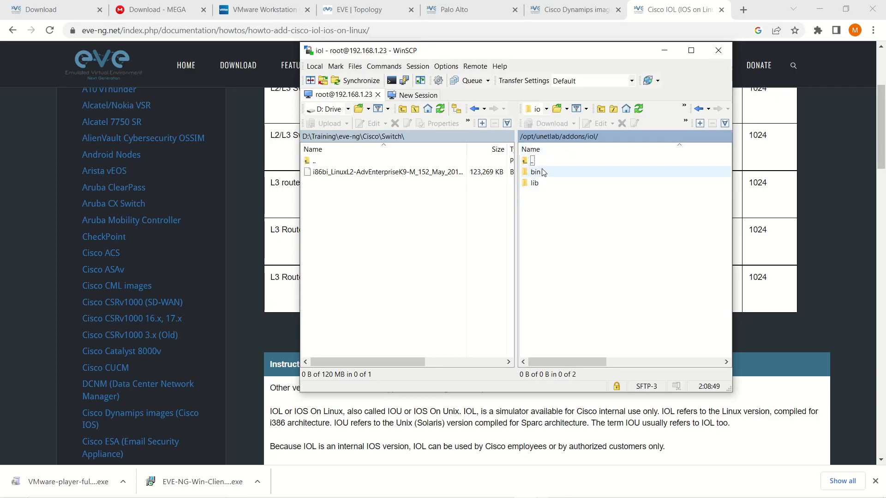
double_click(543, 172)
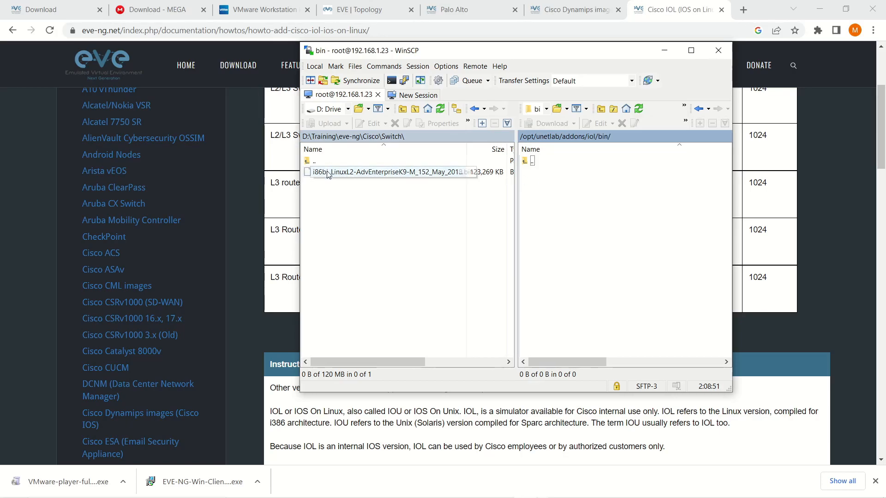
left_click_drag(328, 174, 347, 171)
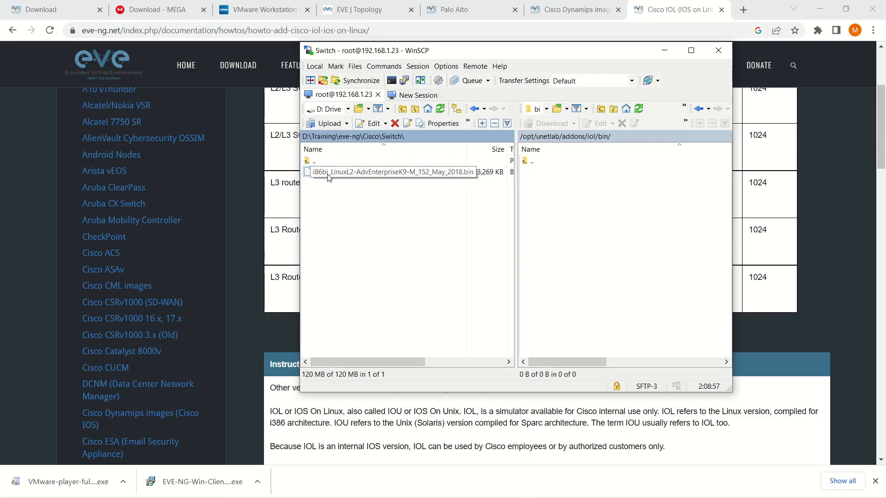
left_click_drag(339, 175, 553, 192)
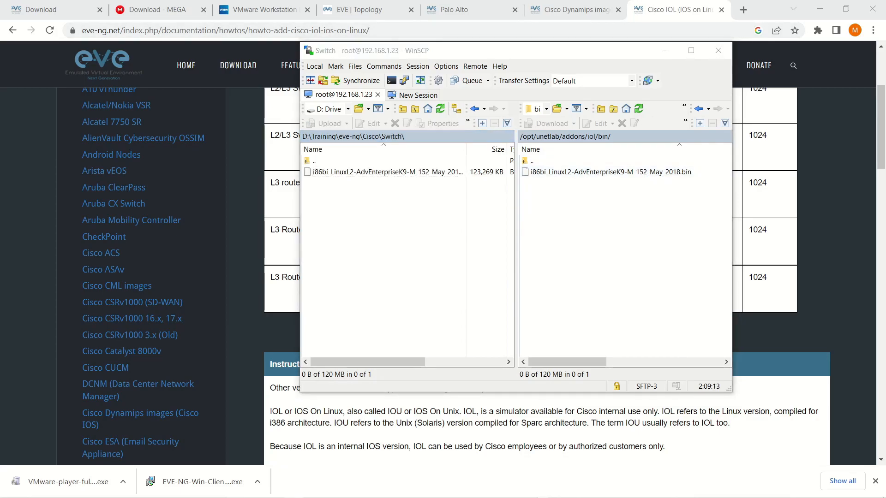
- Run /opt/unetlab/wrappers/unl_wrapper -a fixpermissions in PuTTY, then return to the guide
key("alt+Tab")
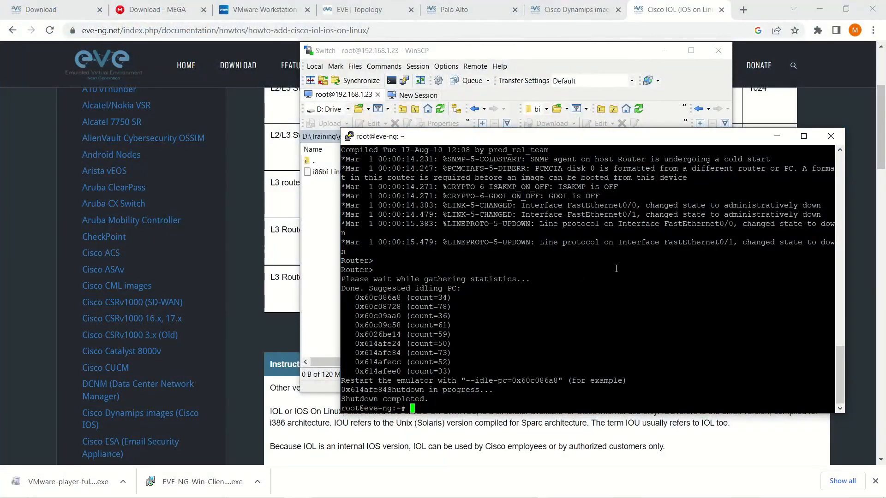
key("alt+Tab")
scroll(400, 312, "down", 1)
scroll(401, 312, "up", 5)
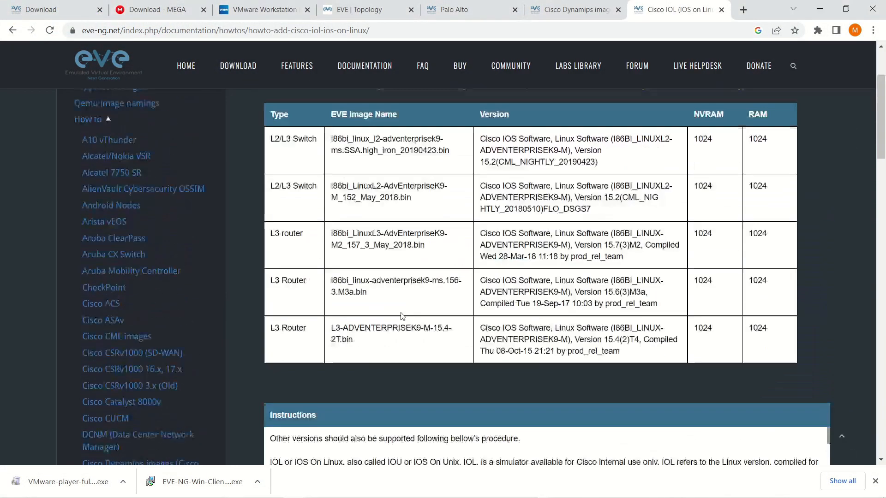
scroll(400, 314, "down", 10)
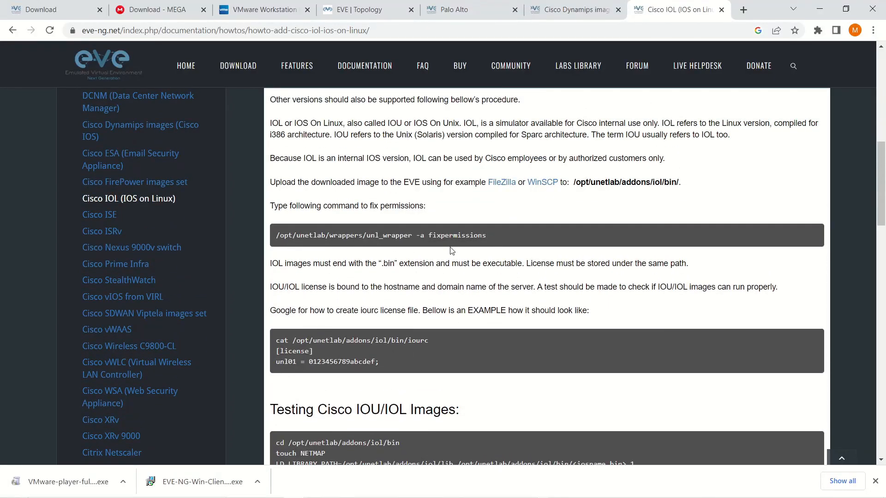
key("alt+Tab")
right_click(610, 340)
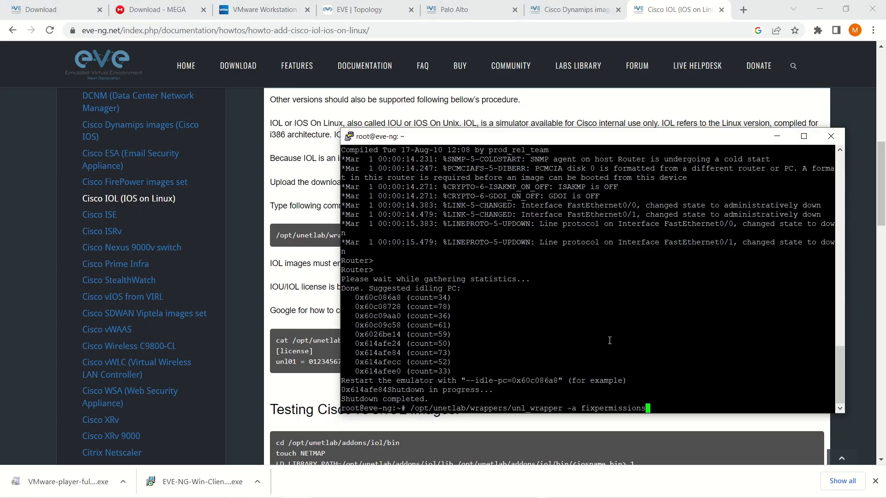
key("Return")
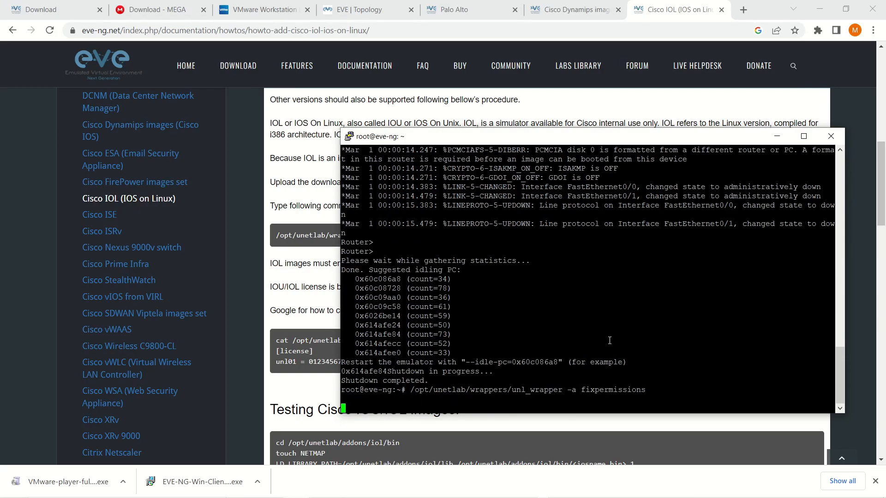
left_click(307, 313)
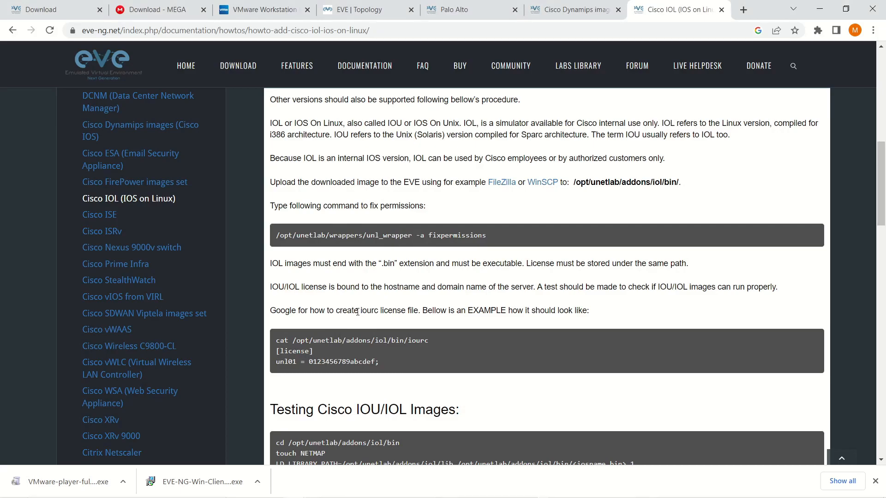
- Highlight the phrase 'create iourc license file' in the guide
left_click_drag(362, 312, 421, 313)
left_click(353, 314)
left_click_drag(337, 311, 416, 312)
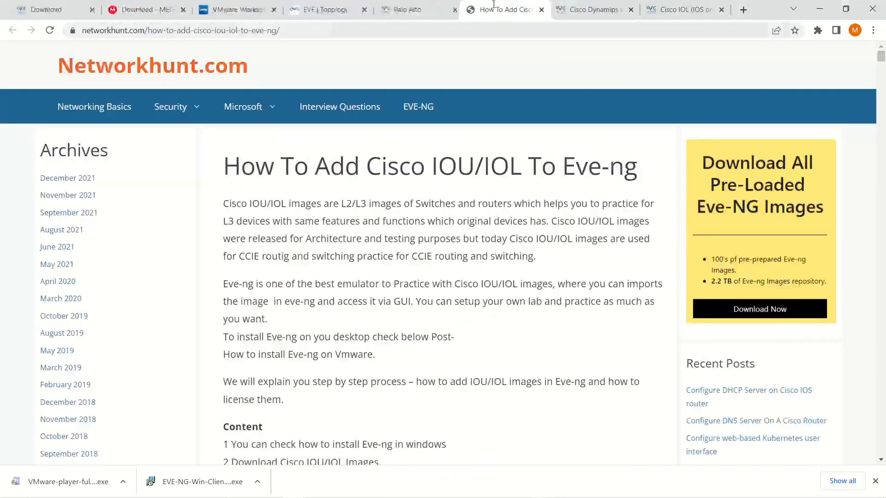
- Copy the Python IOU license-generator script from the guide
scroll(418, 197, "down", 14)
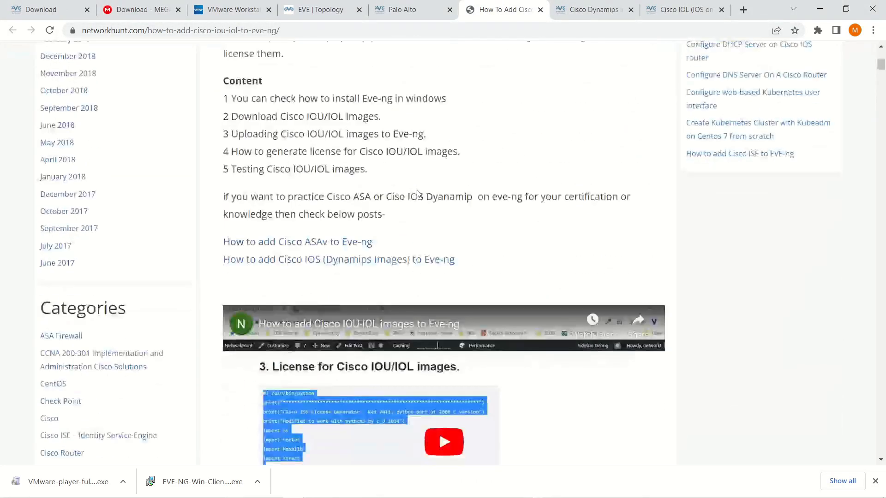
scroll(417, 191, "down", 18)
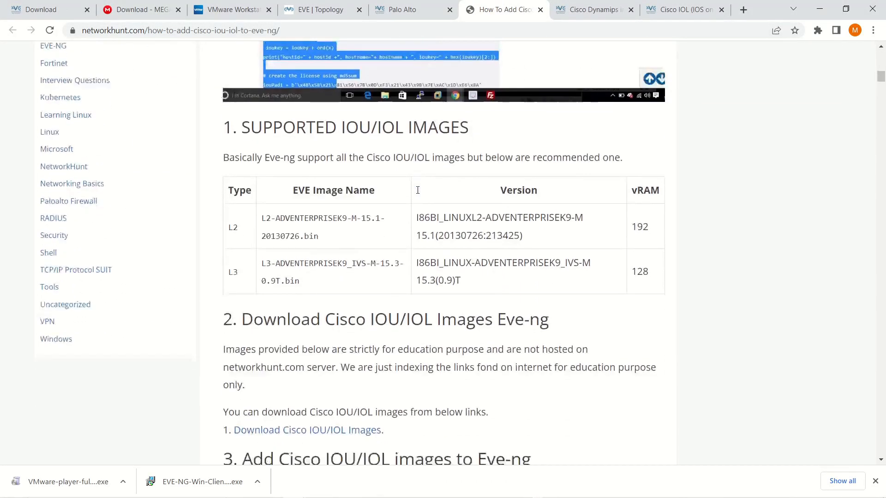
scroll(417, 192, "down", 1)
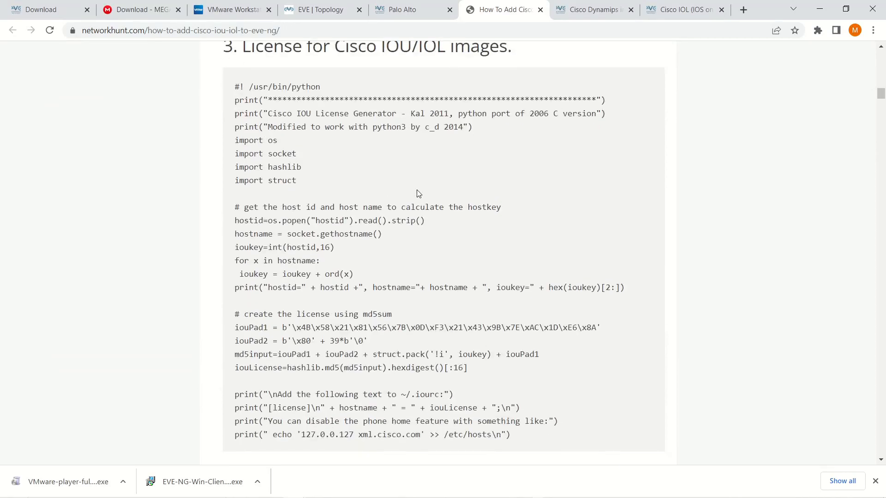
left_click_drag(235, 88, 527, 379)
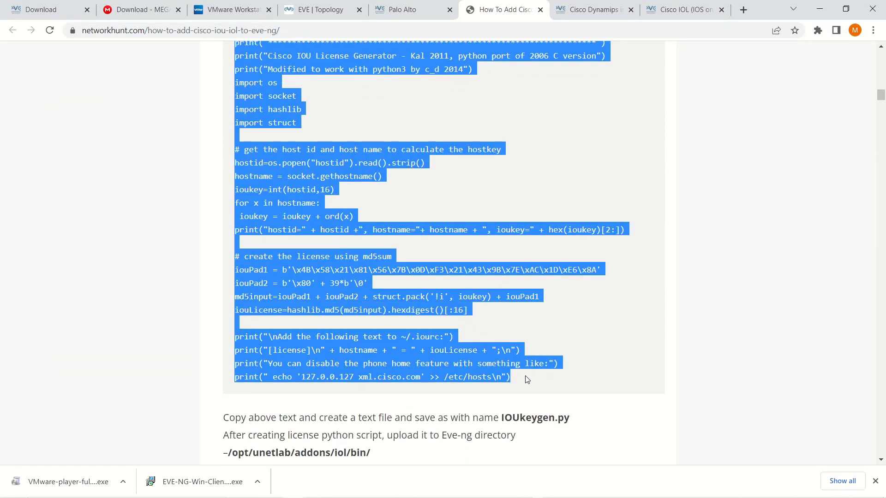
right_click(381, 346)
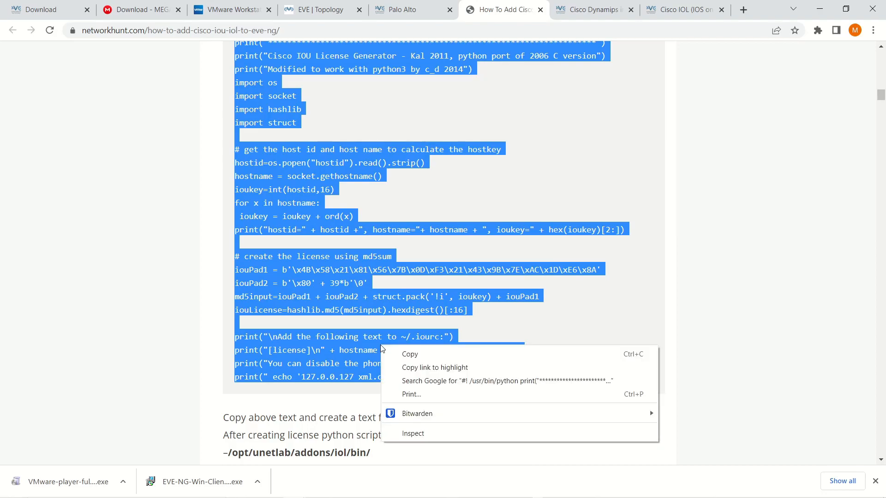
left_click(409, 355)
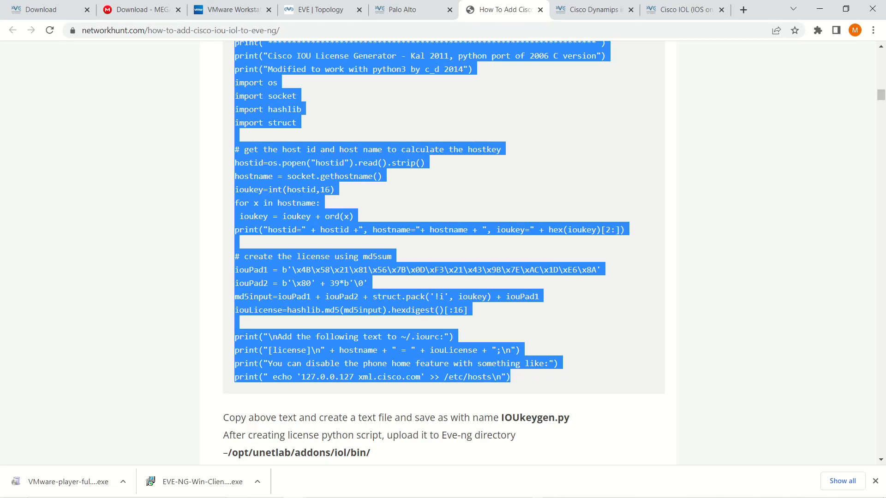
key("alt+Tab")
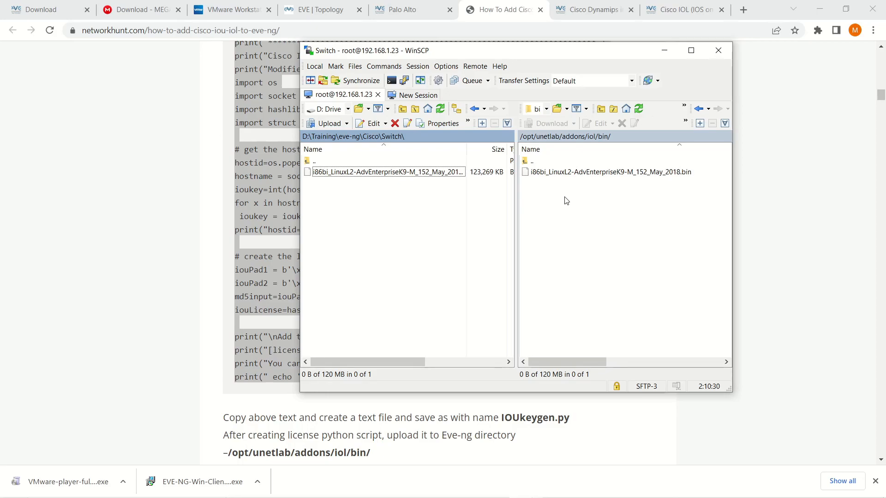
- Navigate the server panel to /root/PAN and start creating a new file there
double_click(534, 161)
double_click(533, 161)
double_click(543, 163)
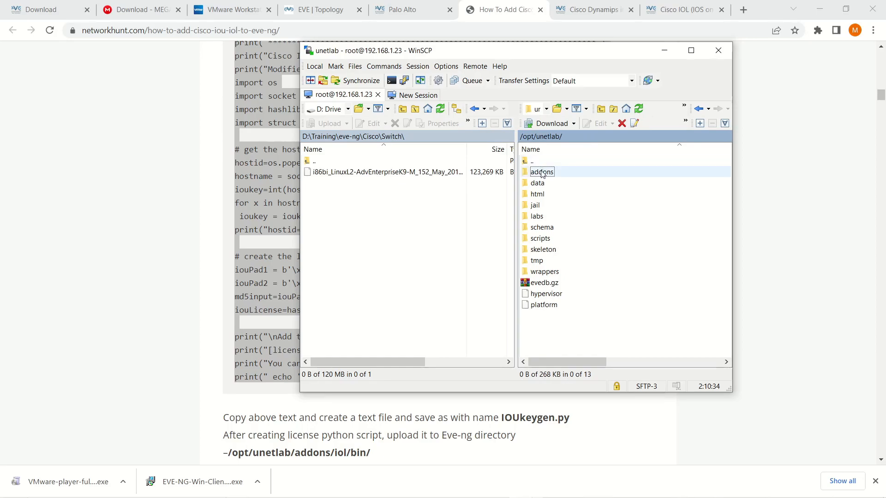
double_click(540, 161)
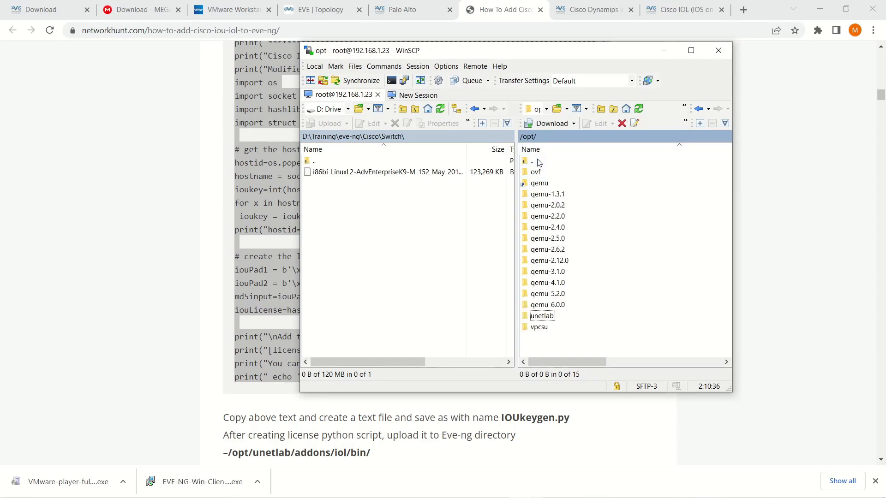
double_click(538, 162)
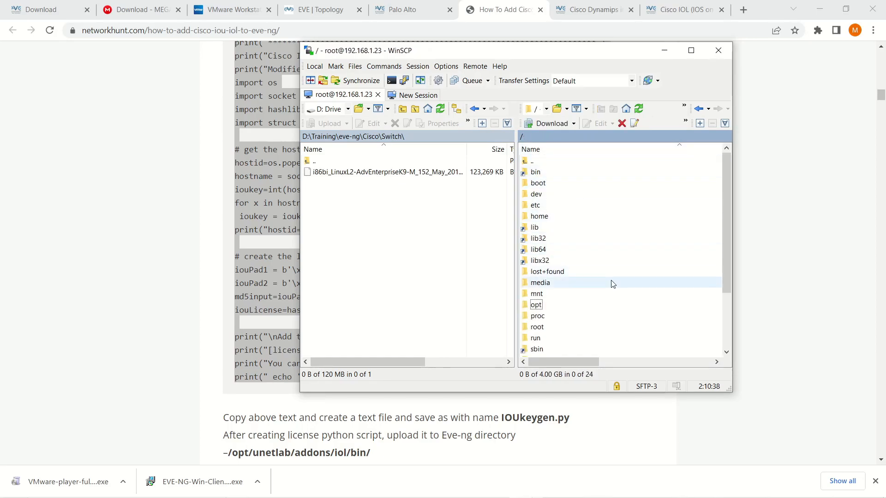
double_click(537, 327)
double_click(537, 172)
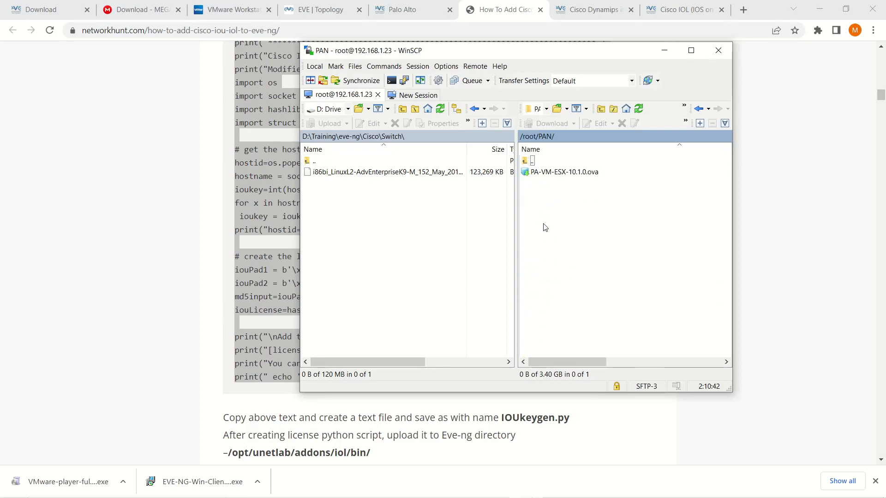
right_click(548, 196)
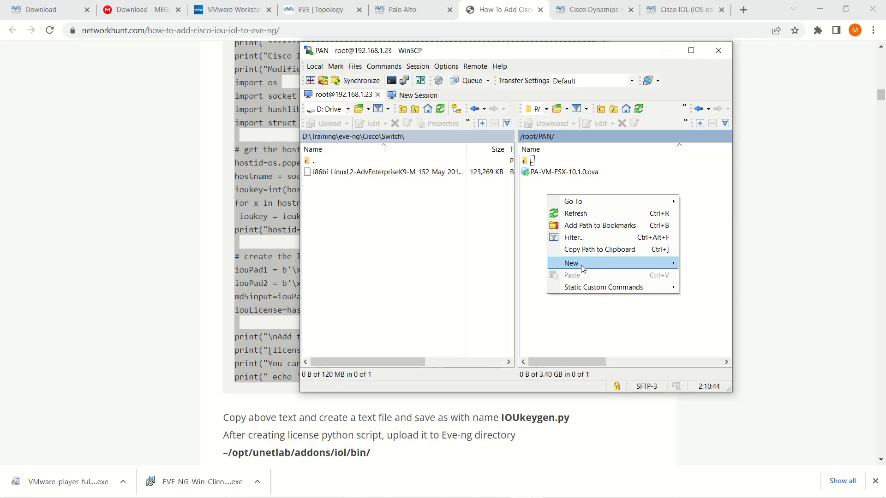
mouse_move(581, 264)
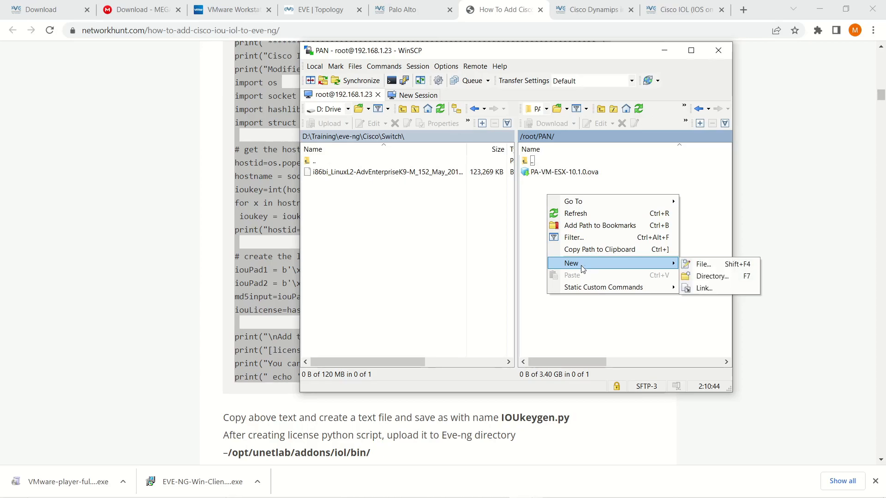
left_click(703, 269)
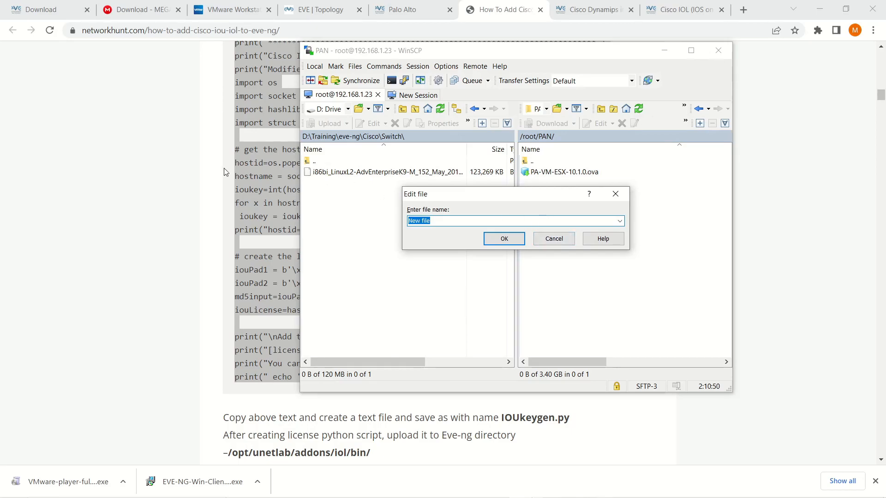
- Copy the file name IOUkeygen.py from the tutorial page
left_click(256, 142)
scroll(452, 192, "up", 6)
scroll(452, 192, "down", 3)
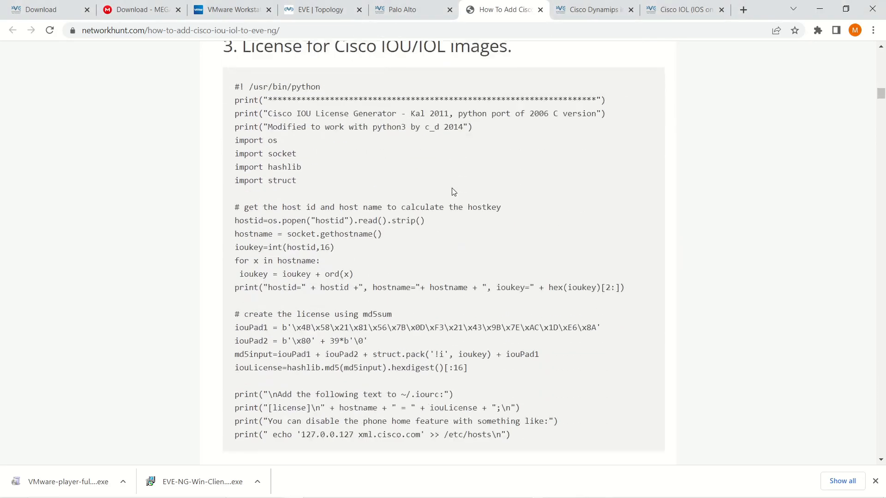
scroll(452, 191, "down", 5)
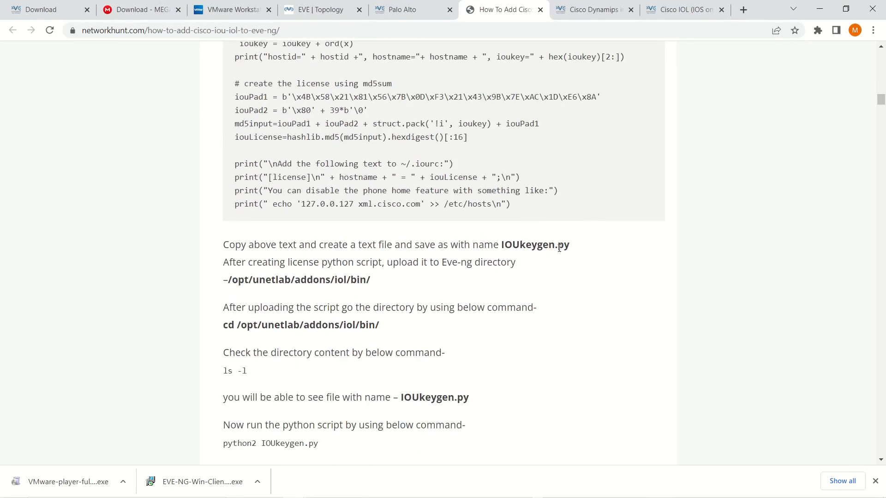
left_click_drag(502, 245, 569, 249)
right_click(565, 251)
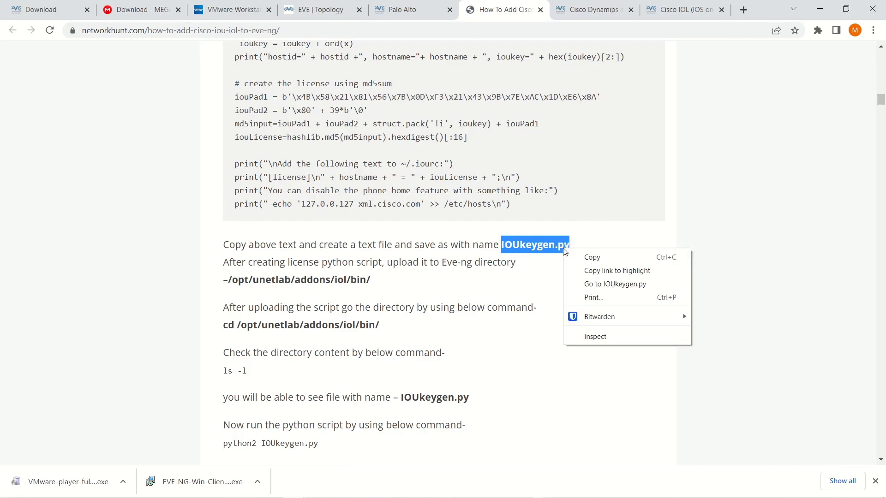
left_click(573, 258)
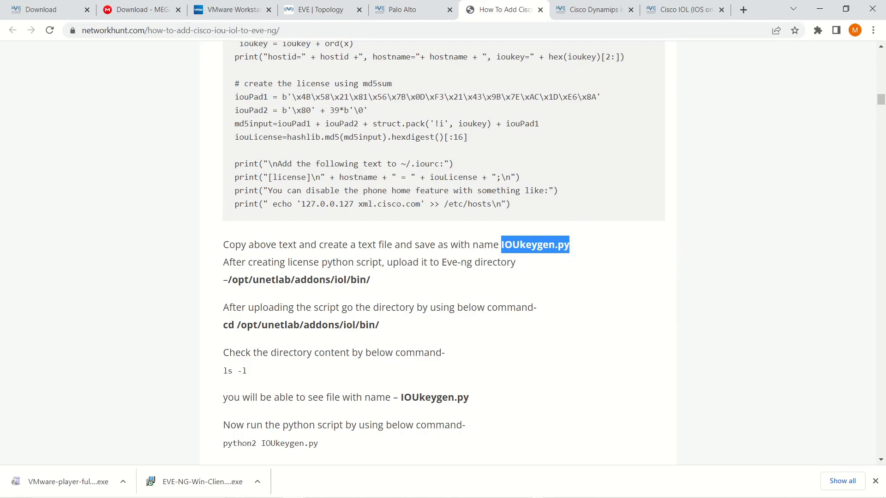
- Name the new file IOUkeygen.py and confirm its creation
key("alt+Tab")
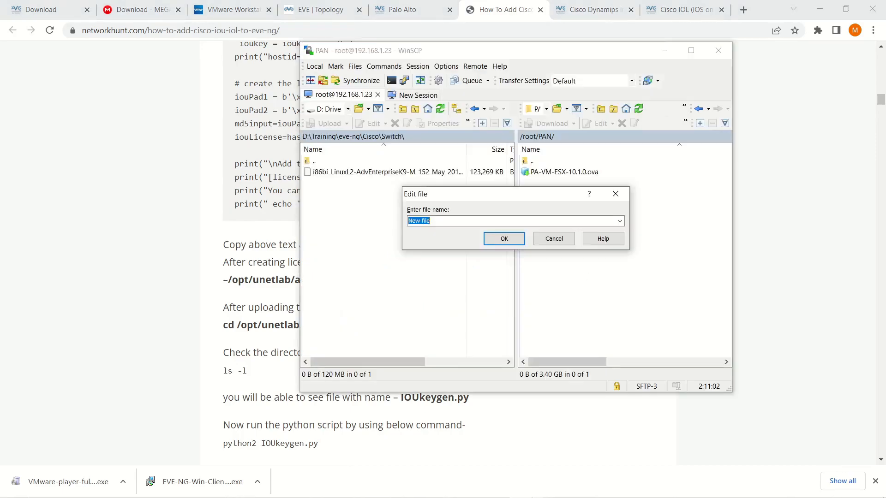
right_click(417, 220)
left_click(457, 263)
left_click(499, 240)
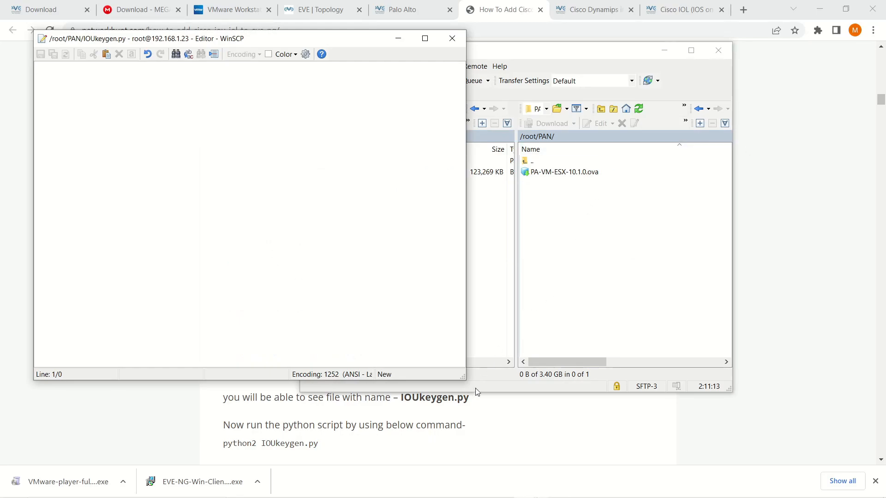
left_click(482, 436)
scroll(407, 302, "down", 10)
scroll(399, 321, "down", 5)
scroll(391, 322, "up", 20)
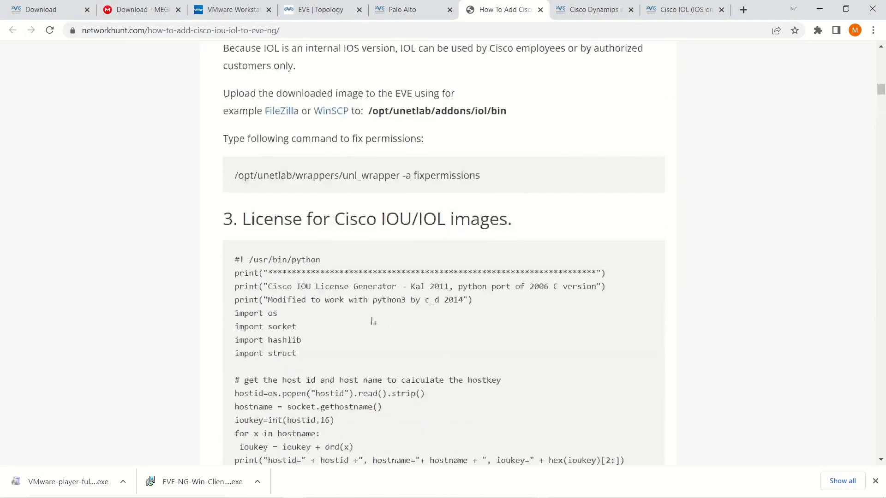
- Copy the full license script from the guide
left_click_drag(236, 263, 534, 380)
scroll(300, 355, "down", 5)
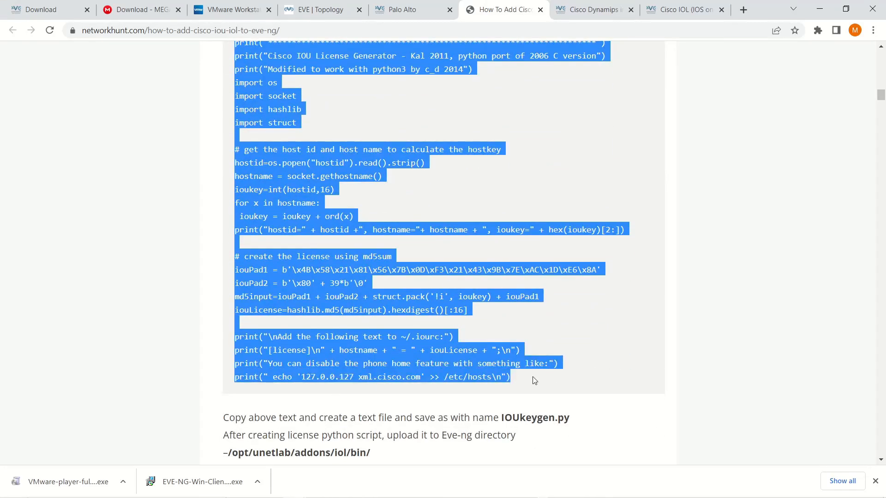
right_click(390, 353)
left_click(410, 361)
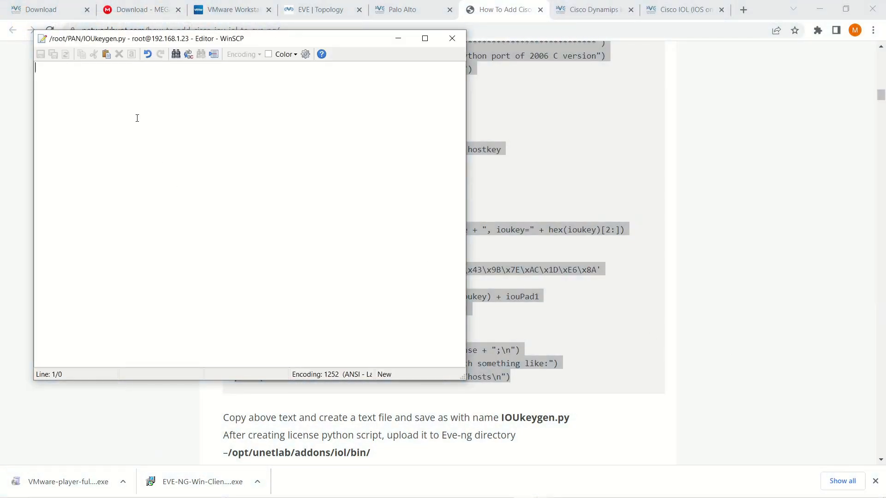
- Paste the script into IOUkeygen.py, save it, and close the editor
right_click(136, 113)
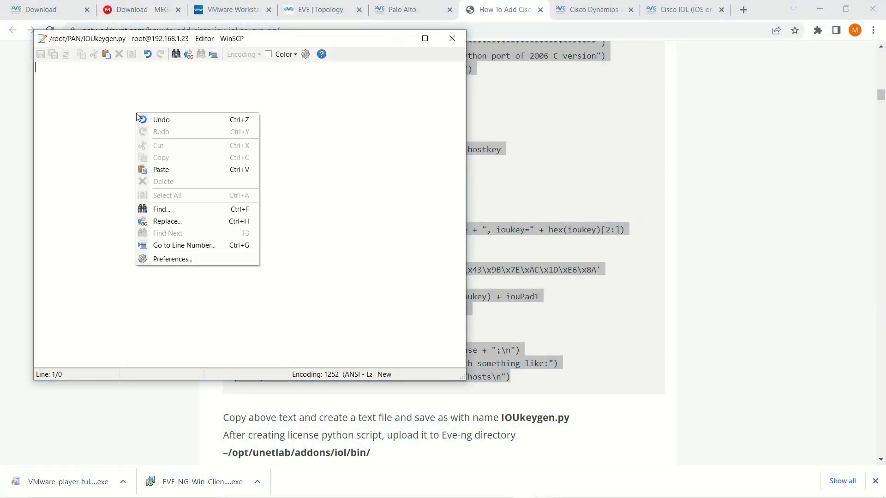
left_click(161, 169)
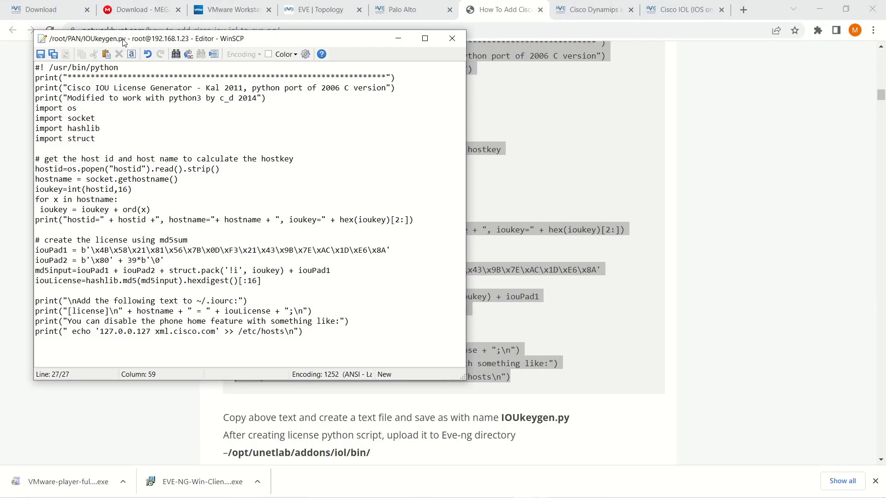
left_click(45, 56)
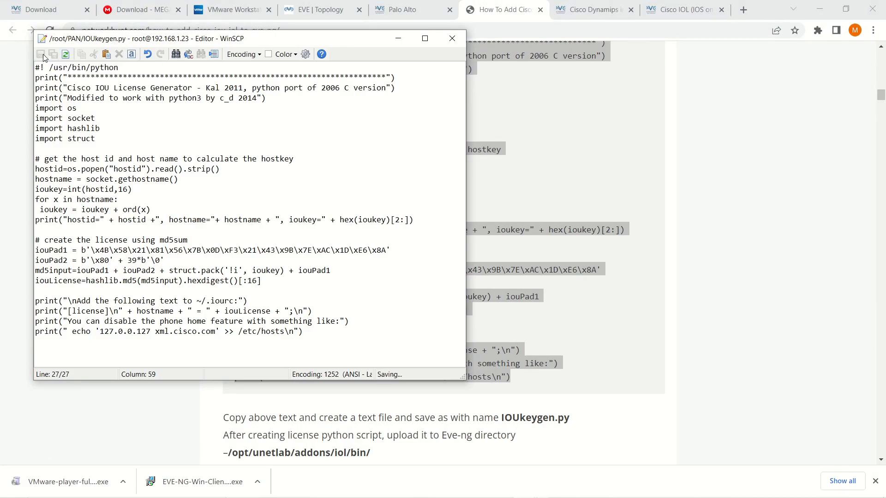
left_click(452, 39)
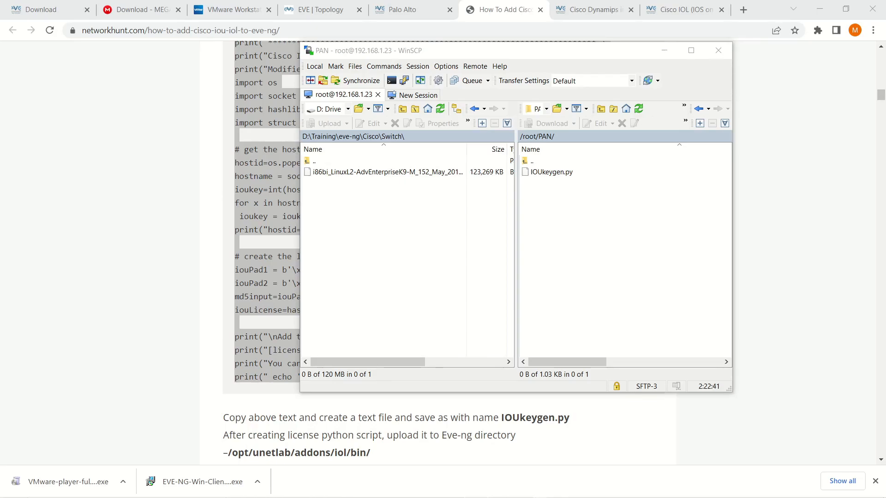
- In PuTTY, list the home folder, change into PAN, and list its files
key("alt+Tab")
left_click_drag(502, 138, 525, 192)
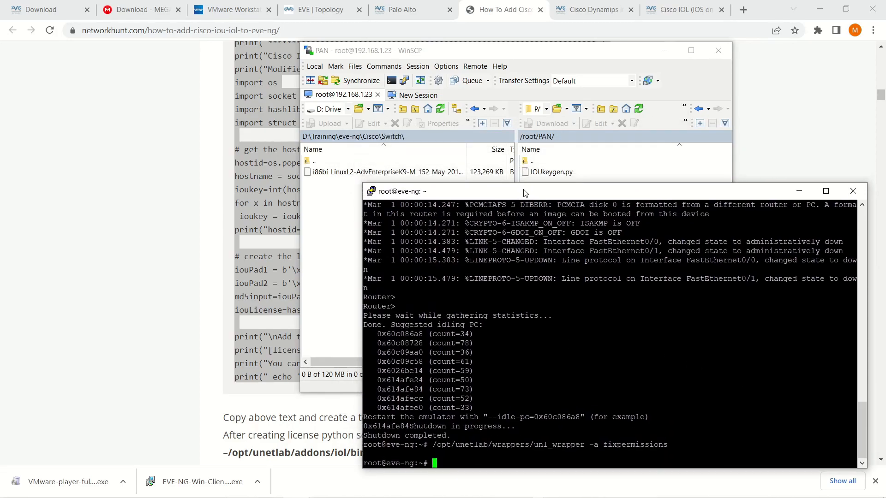
type("ls")
key("Return")
type("cd ")
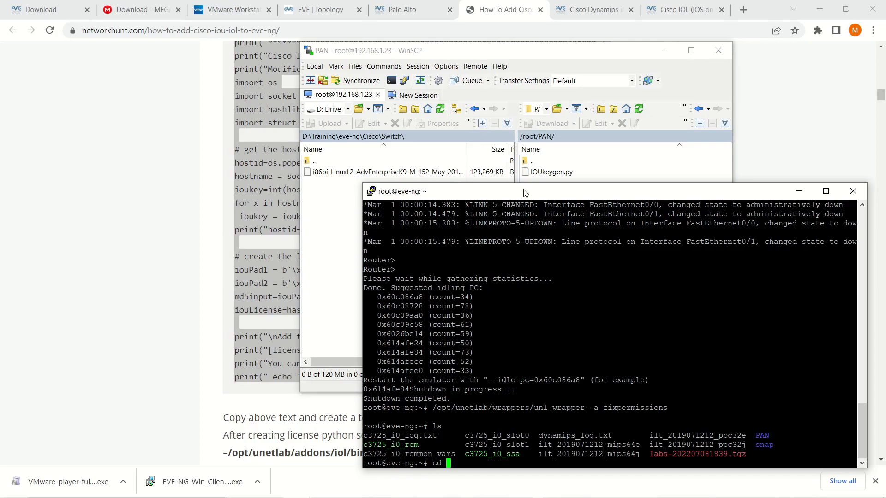
type("PAN")
key("Return")
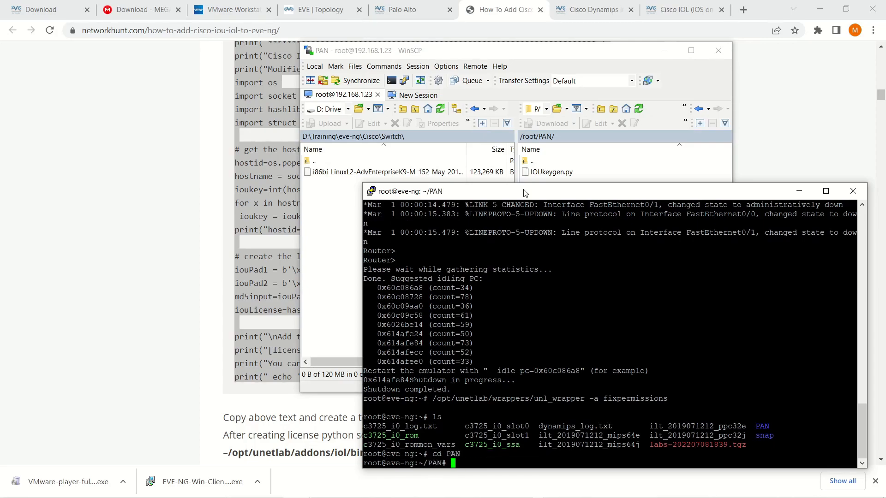
type("ls")
key("Return")
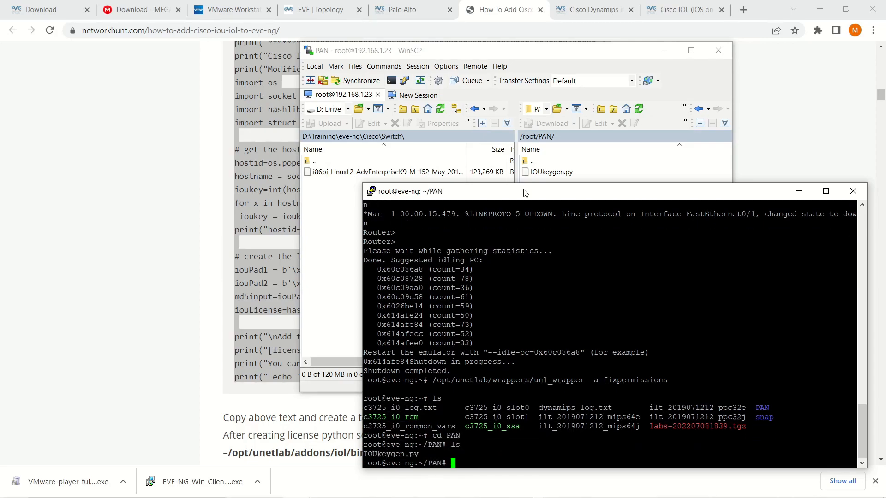
- Run python2 IOUkeygen.py to print the IOU license key
type("python2 I")
key("Tab")
key("Return")
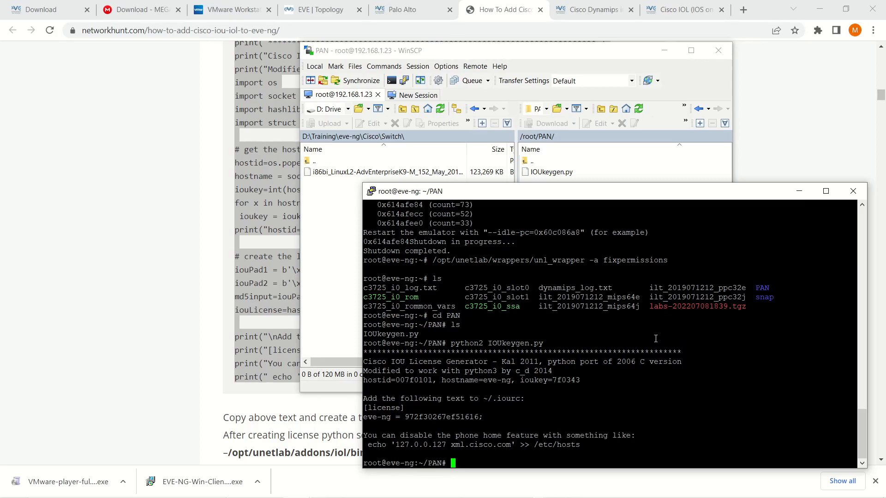
- Open the Cisco IOL documentation page on eve-ng.net
left_click(595, 10)
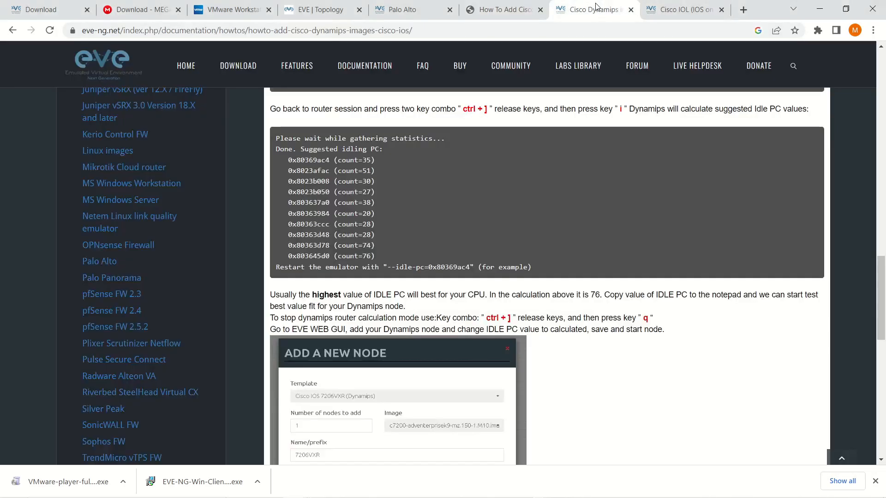
left_click(675, 14)
scroll(383, 319, "down", 1)
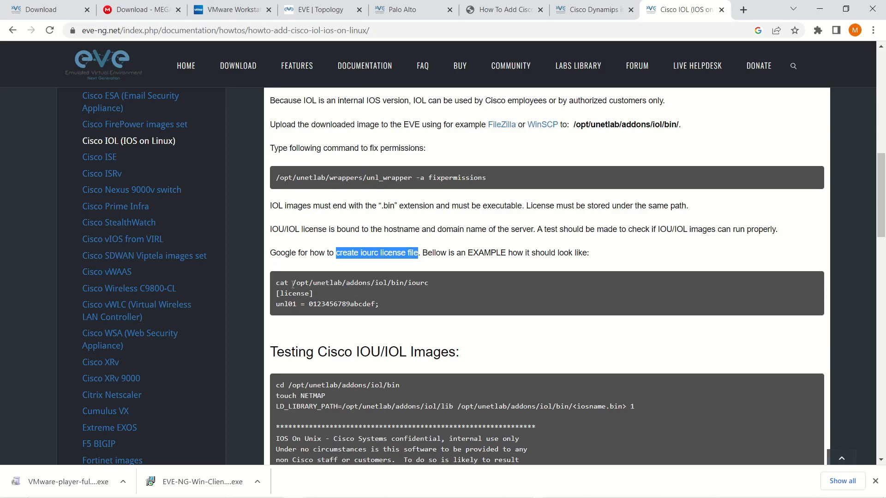
key("alt+Tab")
- Copy the file name iourc from the documentation's cat example
left_click_drag(428, 283, 409, 280)
right_click(414, 282)
left_click(442, 289)
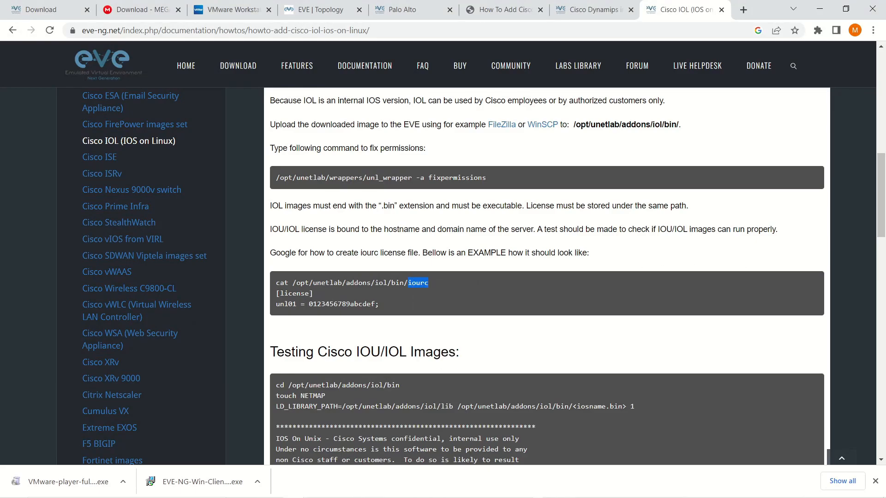
key("alt+Tab")
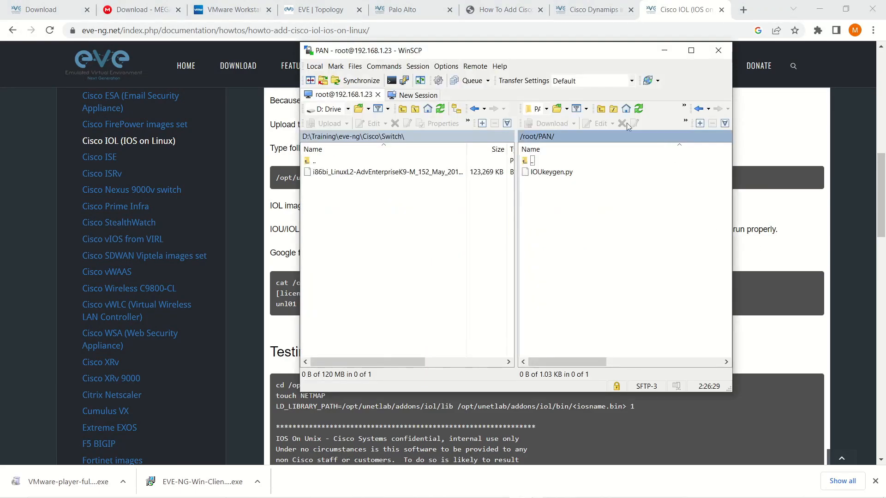
- Navigate the server panel from /root to /opt/unetlab/addons/iol/bin
left_click_drag(519, 60, 617, 153)
double_click(644, 255)
double_click(644, 254)
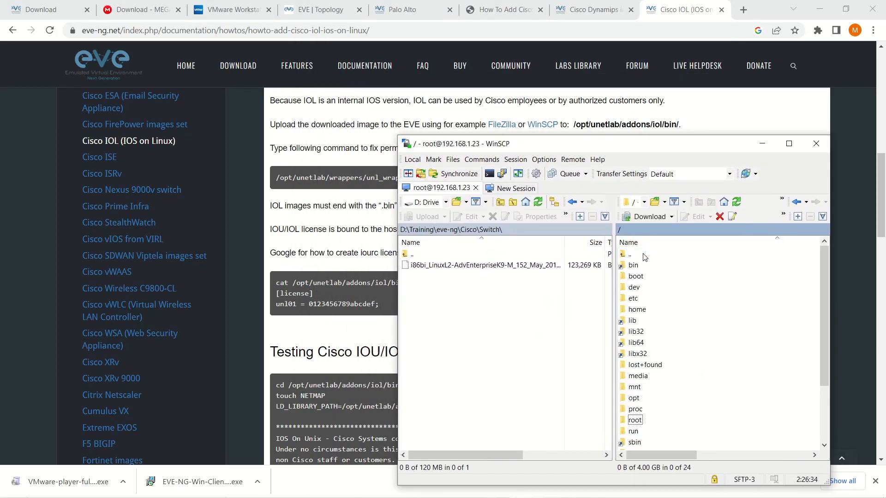
double_click(647, 397)
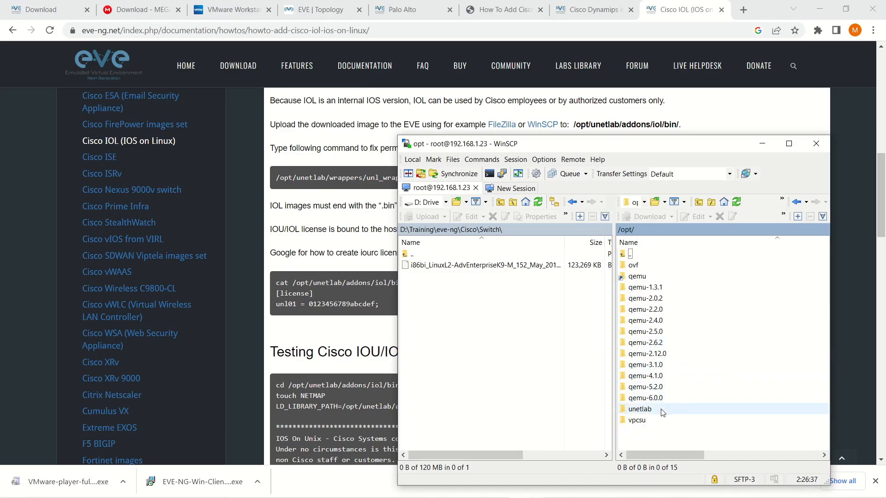
double_click(644, 409)
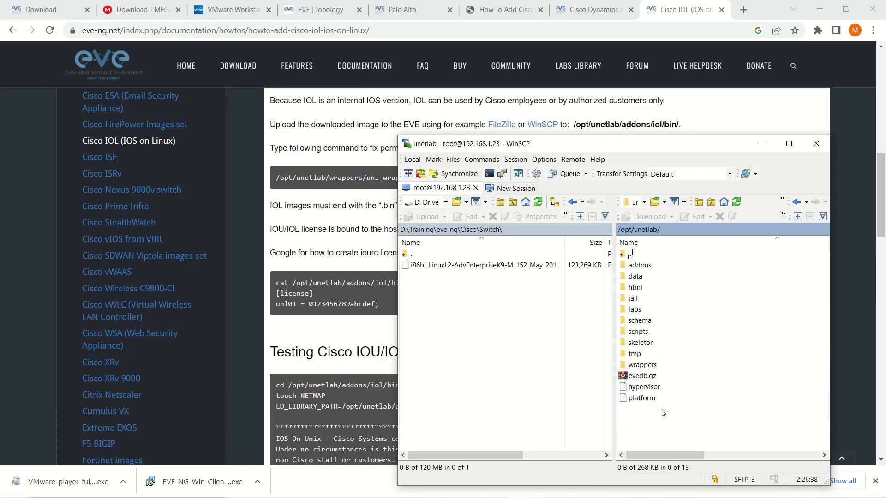
double_click(641, 265)
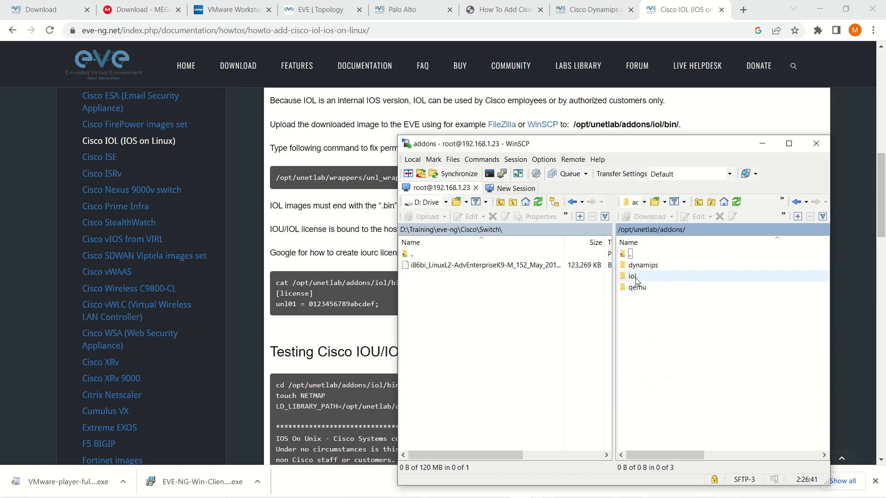
double_click(632, 276)
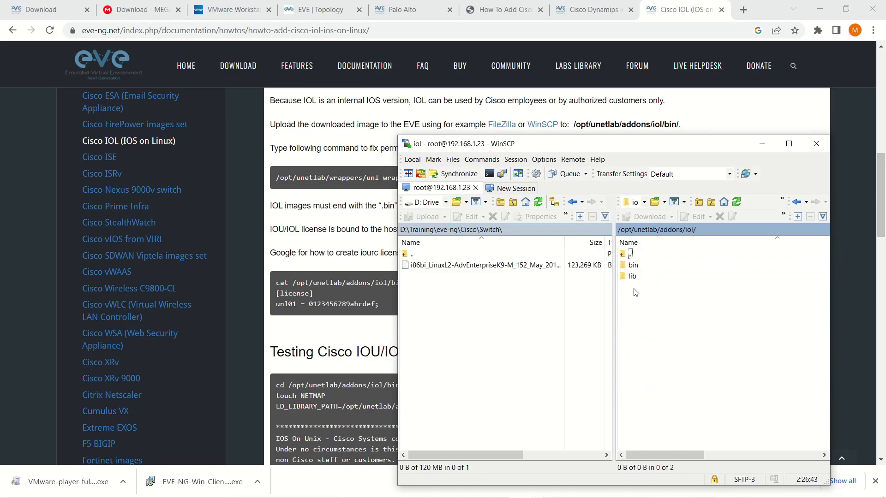
left_click_drag(592, 148, 569, 129)
double_click(611, 246)
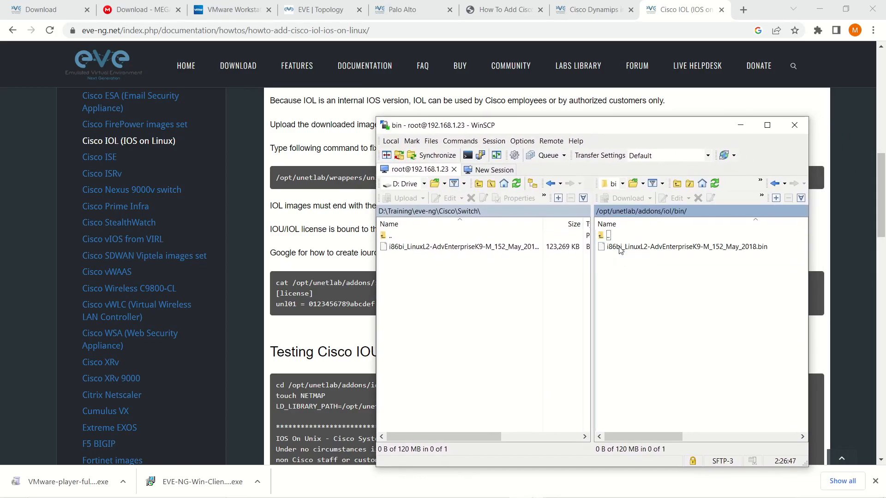
- Create a new file named iourc in the bin folder
right_click(638, 292)
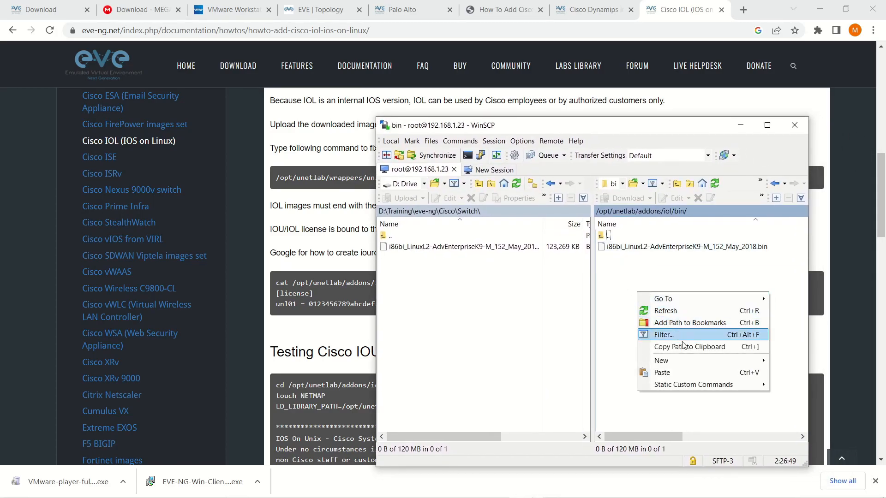
mouse_move(690, 359)
left_click(794, 361)
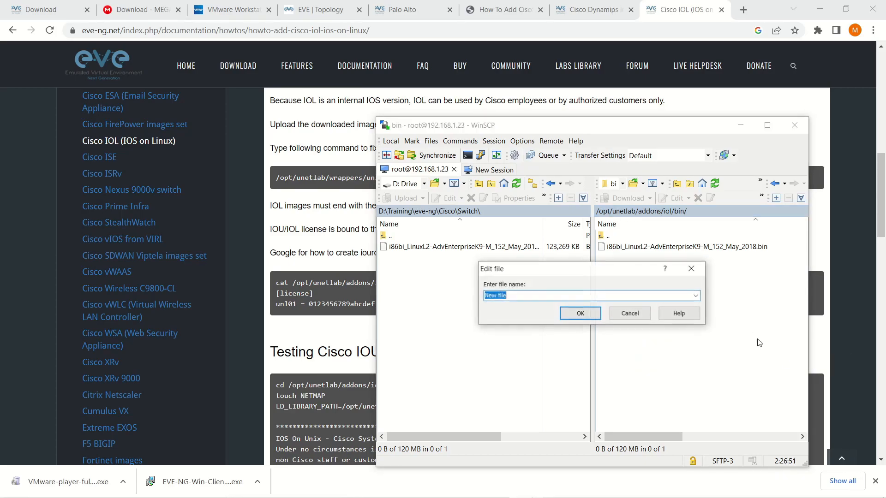
type("iourc")
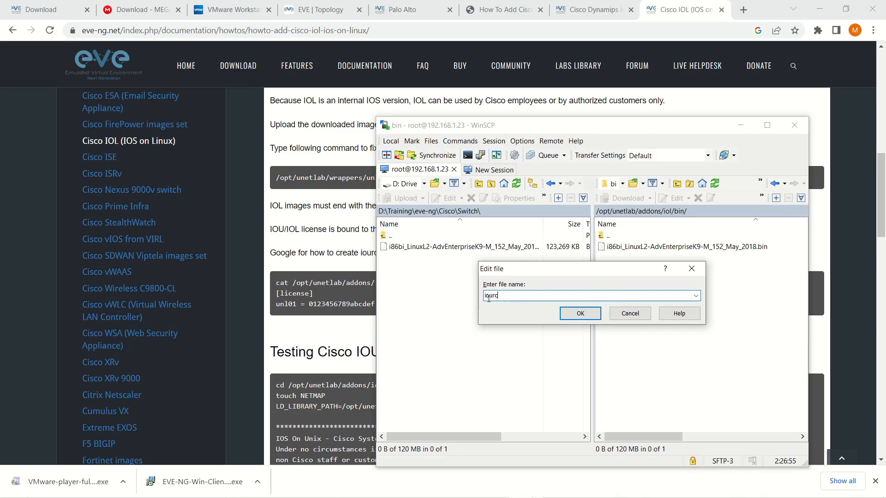
left_click(297, 238)
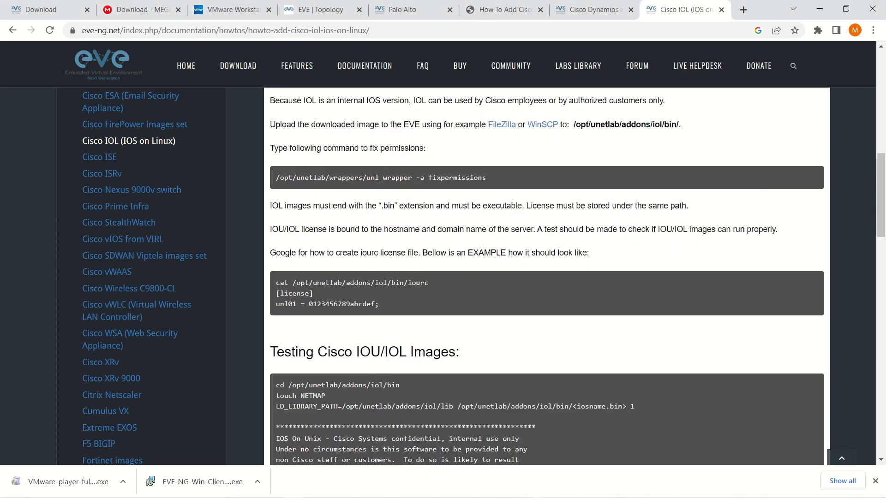
key("alt+Tab")
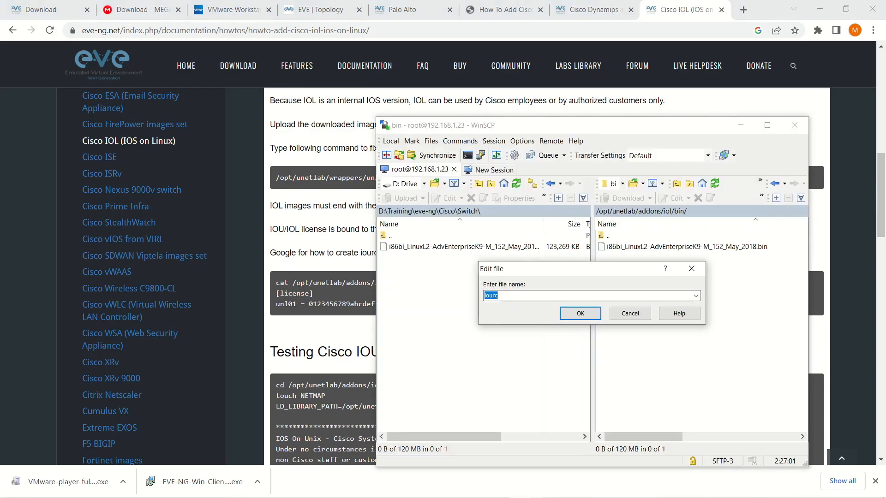
left_click(580, 314)
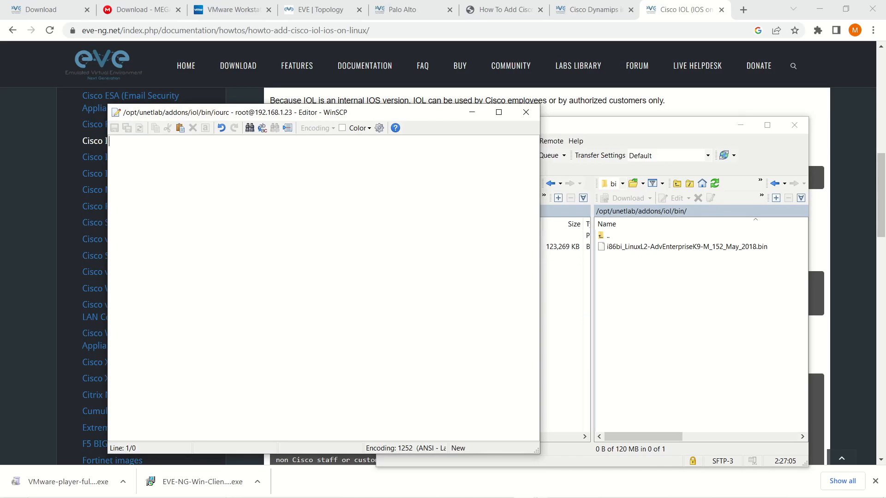
- Copy the generated [license] lines from the PuTTY terminal session
key("alt+Tab")
key("alt+Tab")
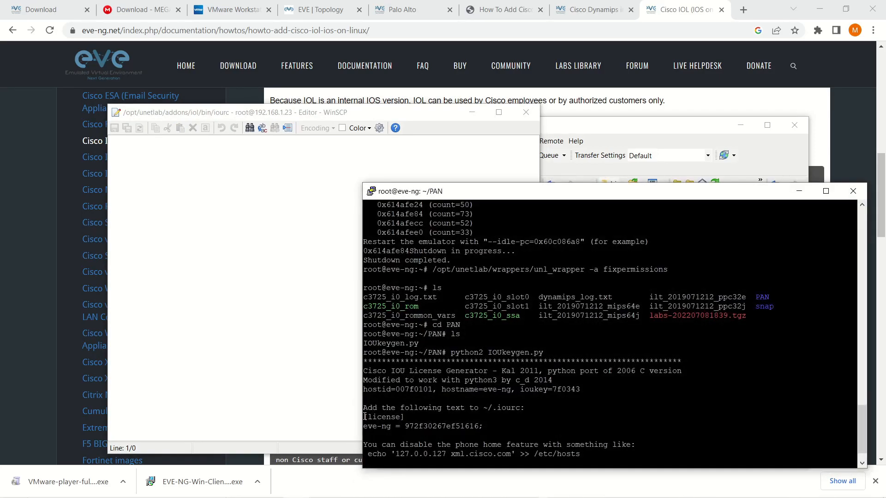
left_click_drag(365, 416, 482, 426)
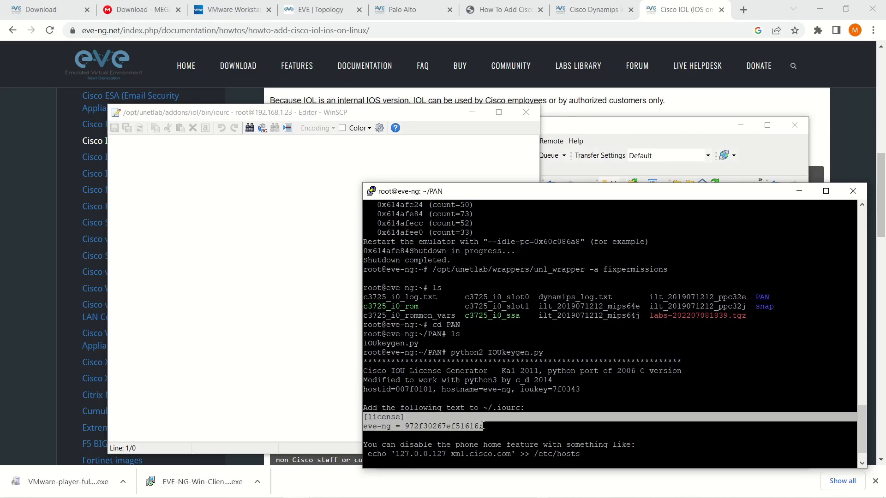
right_click(422, 422)
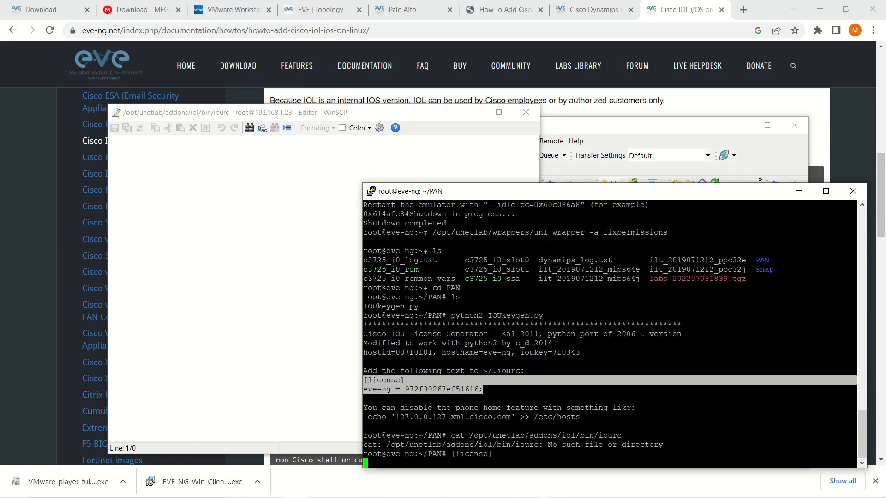
- Paste the license lines into the empty iourc file, save it, and close the editor
left_click(799, 191)
right_click(256, 182)
left_click(281, 234)
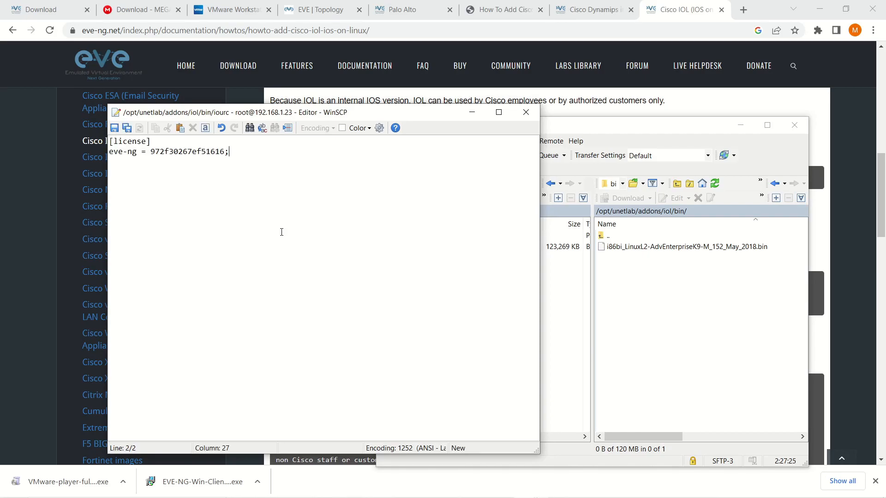
left_click(114, 129)
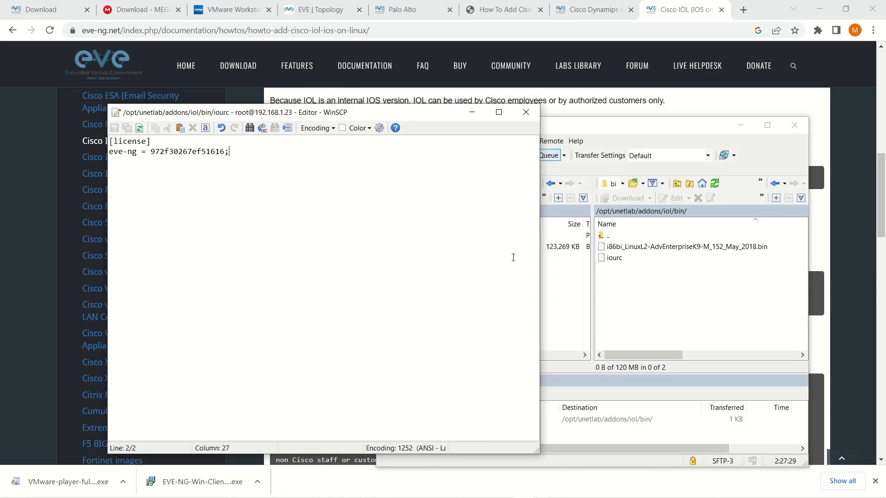
left_click(525, 113)
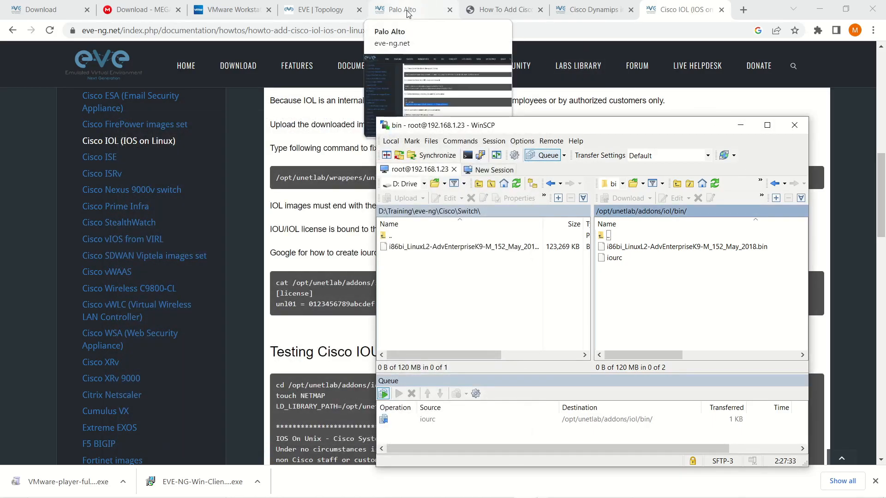
- Add a Cisco IOL node R3 with default settings (i86bi_LinuxL2-AdvEnterpriseK9-M_152 image) at the canvas top-left
left_click(305, 10)
right_click(223, 91)
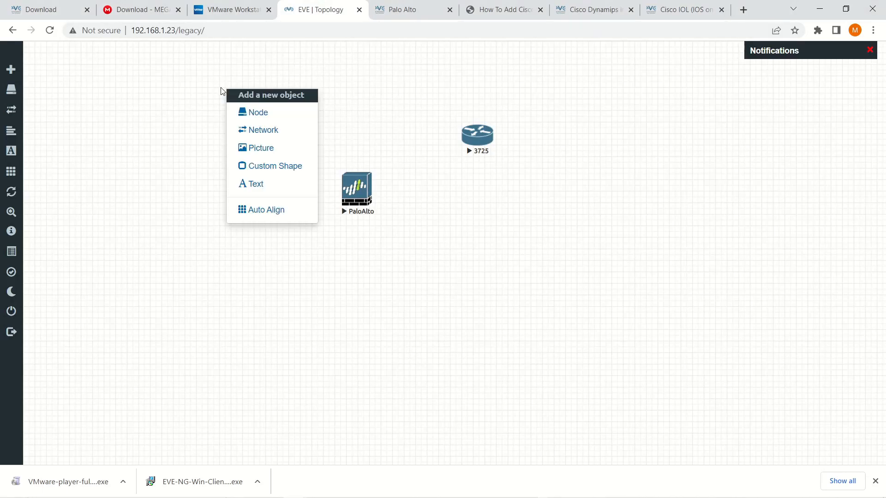
left_click(183, 120)
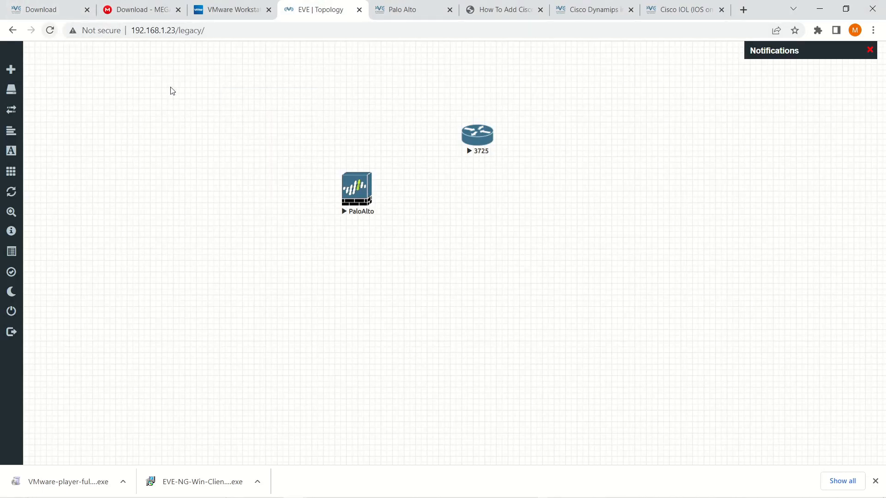
right_click(226, 82)
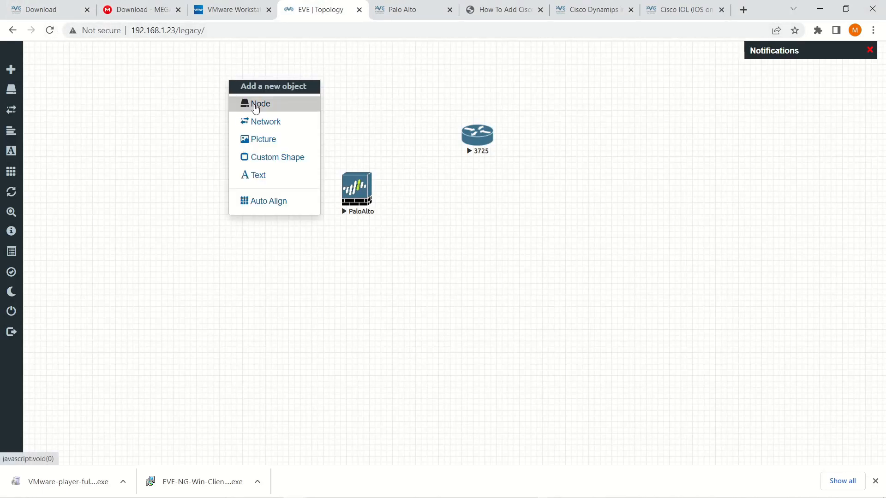
left_click(255, 109)
scroll(409, 241, "down", 9)
scroll(409, 242, "down", 3)
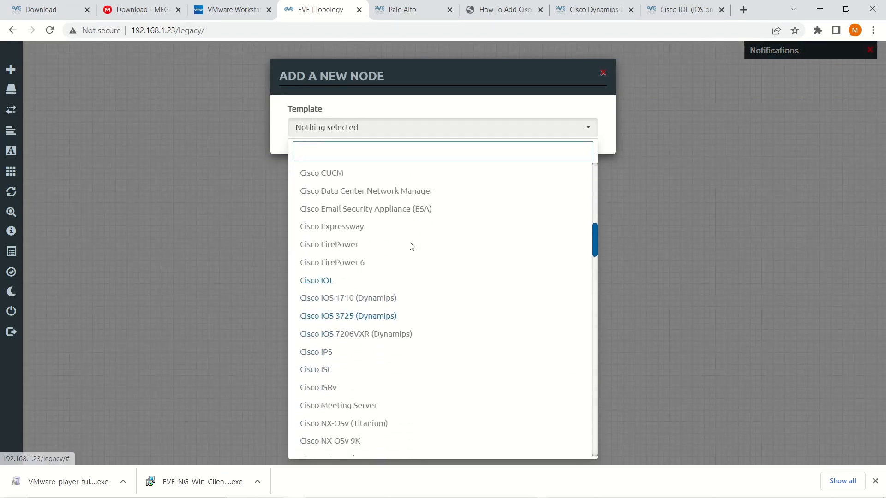
left_click(331, 286)
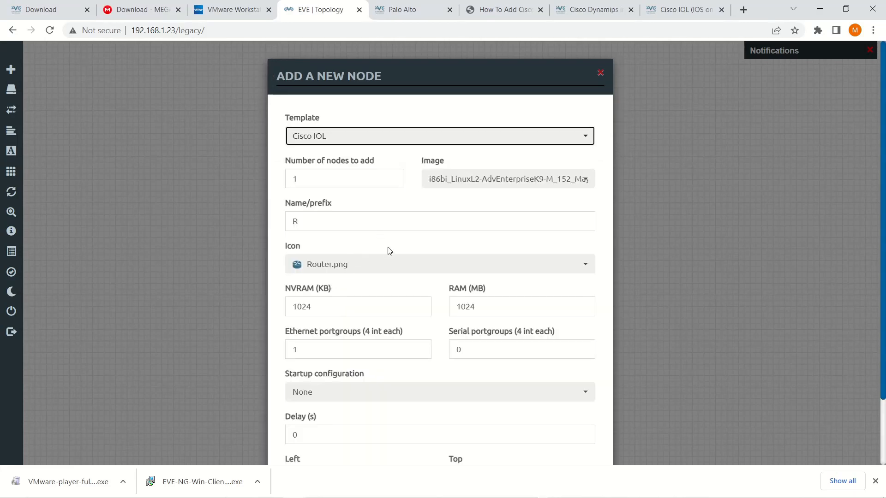
scroll(427, 318, "down", 2)
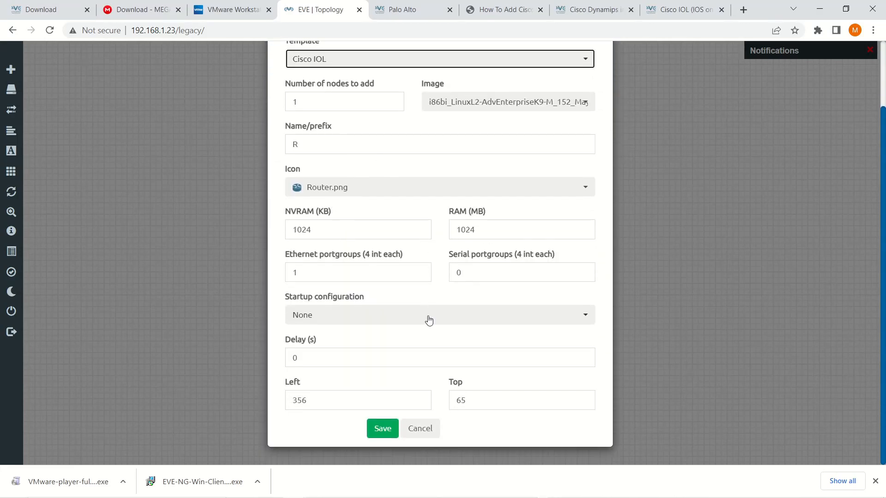
left_click(383, 428)
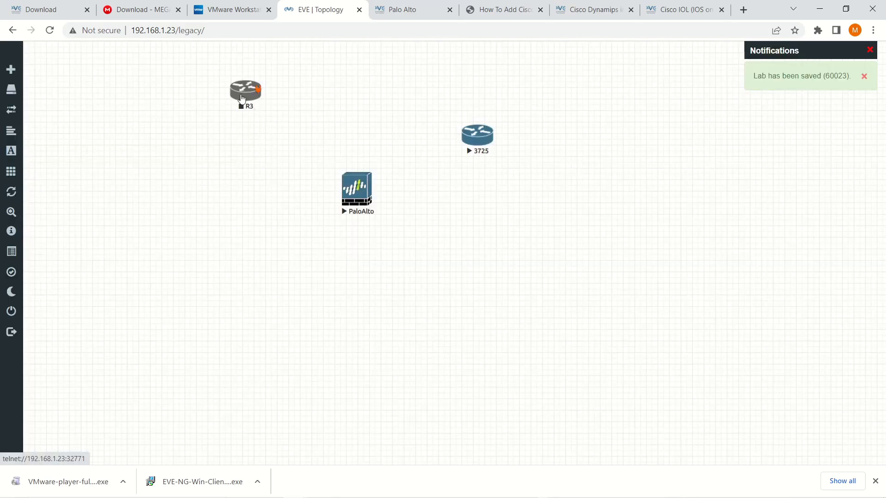
- Give R3 the Switch2.png icon, save it, and place it below the 3725 router
right_click(246, 95)
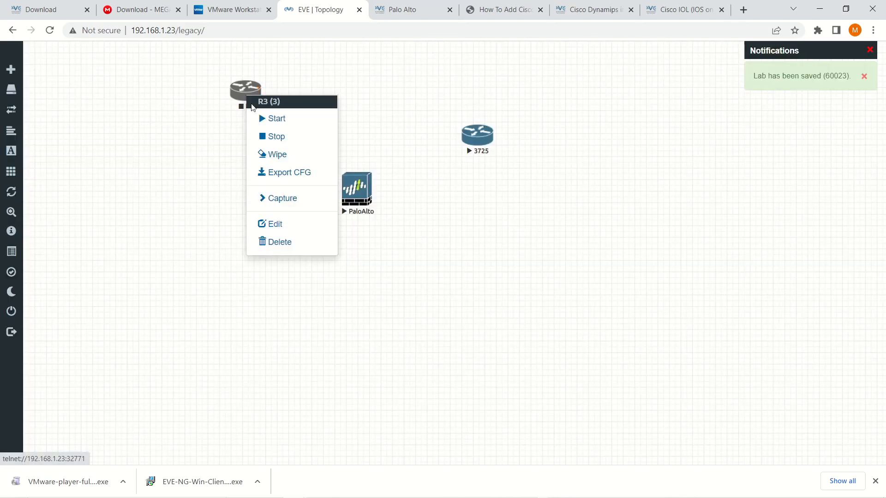
left_click(277, 224)
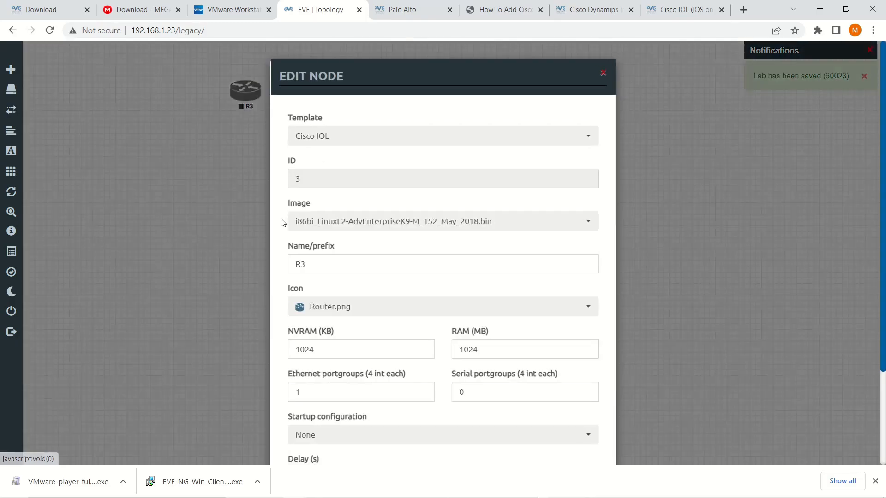
left_click(586, 308)
scroll(438, 276, "down", 3)
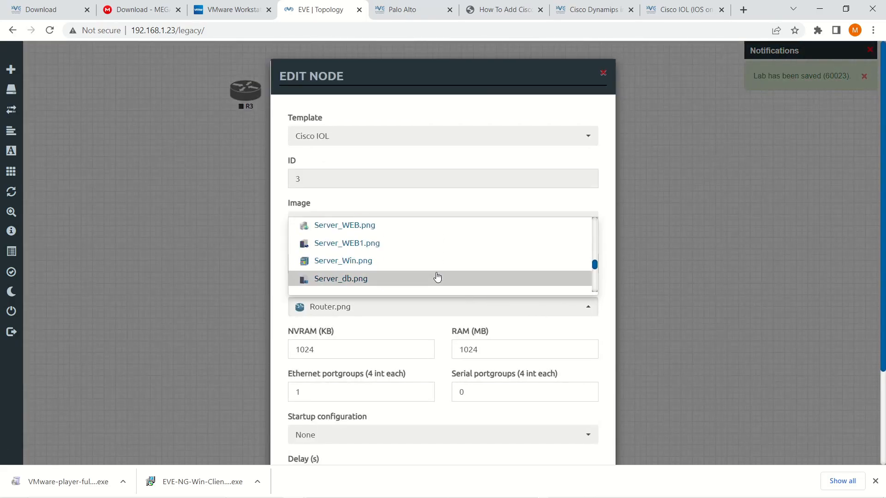
scroll(436, 276, "down", 4)
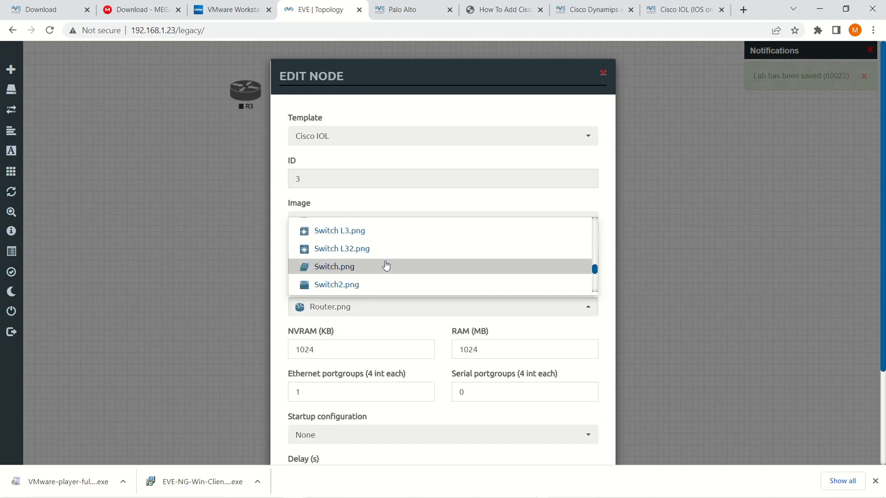
left_click(350, 285)
scroll(528, 343, "down", 3)
left_click(388, 429)
left_click_drag(246, 92, 473, 211)
right_click(473, 210)
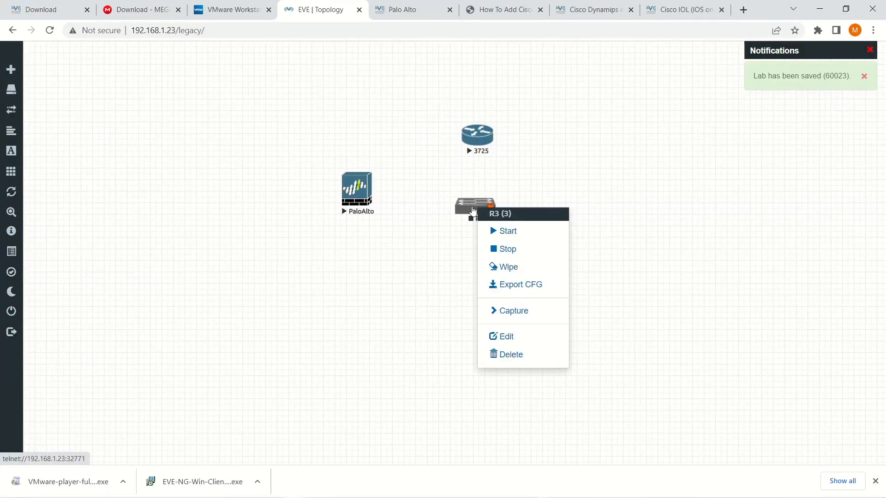
left_click(509, 237)
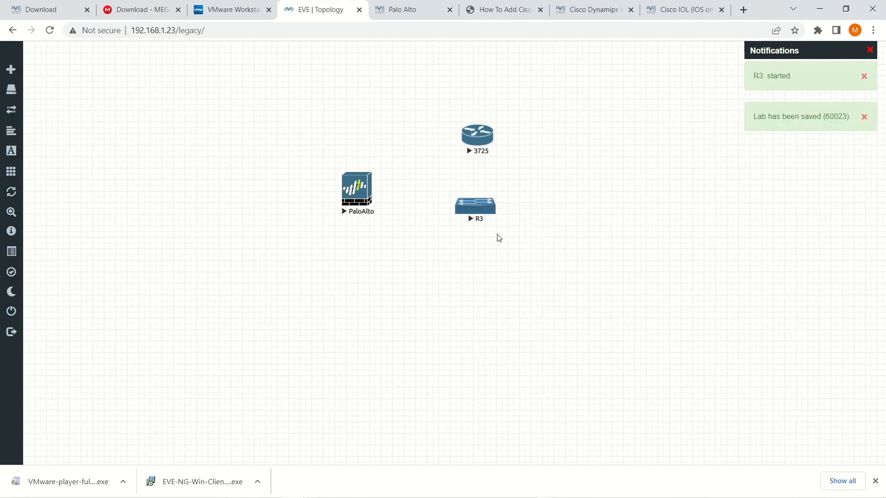
left_click(473, 206)
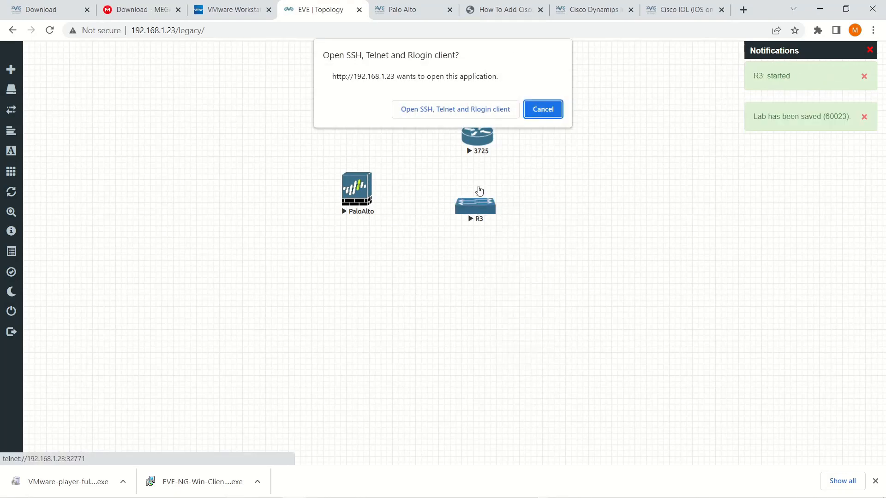
left_click(477, 110)
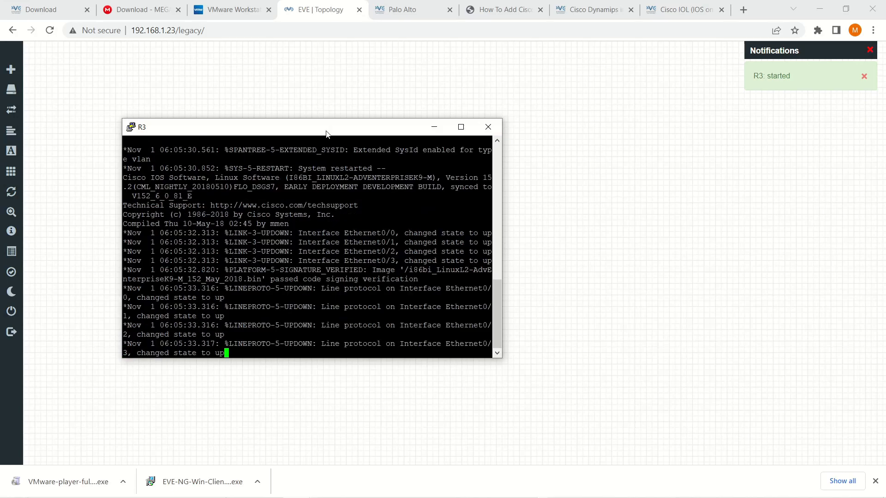
key("Return")
key("Return")
key("Return")
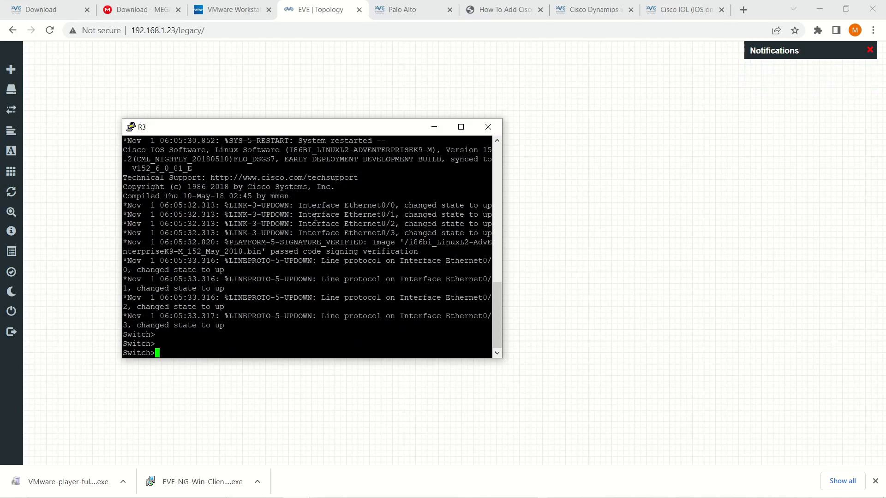
type("exit")
key("Return")
left_click(488, 126)
left_click(465, 301)
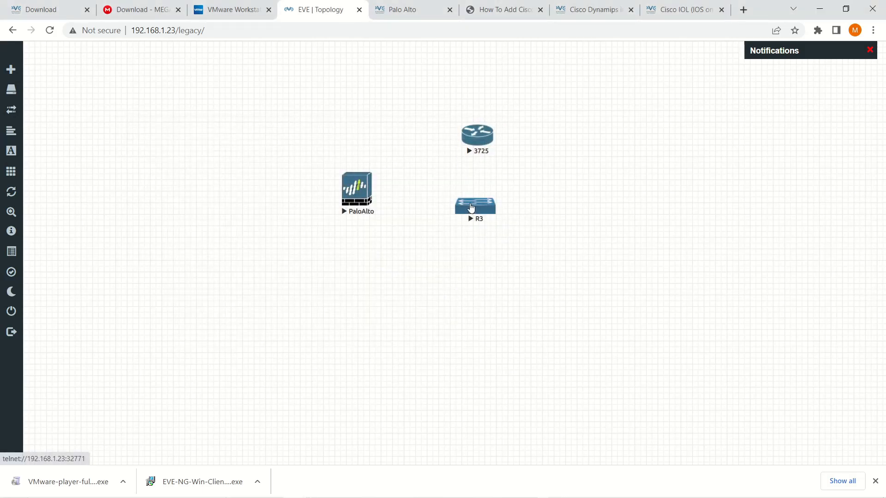
- Stop the R3 switch, the 3725 router and the PaloAlto firewall
right_click(471, 207)
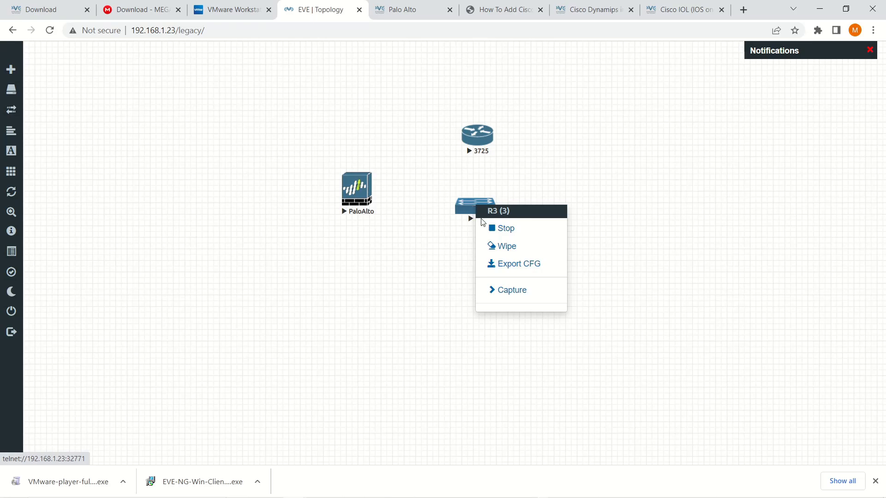
left_click(494, 231)
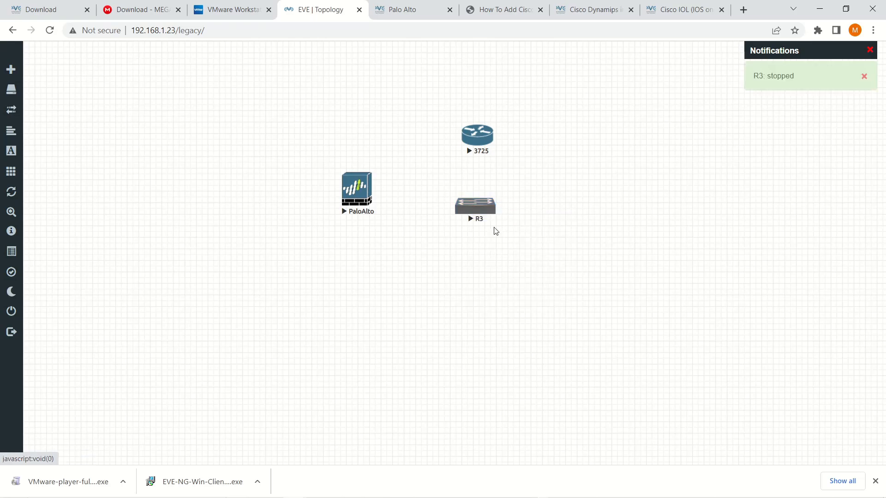
left_click(476, 146)
left_click(506, 164)
left_click(359, 191)
left_click(387, 210)
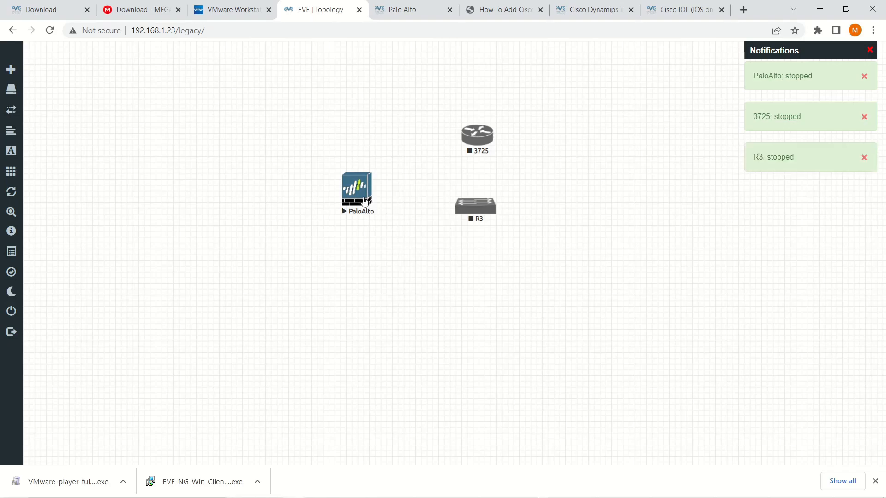
- Rearrange the nodes: PaloAlto top-centre, 3725 to its right, R3 below
left_click_drag(359, 191, 271, 171)
left_click_drag(482, 142, 376, 99)
left_click_drag(488, 209, 439, 323)
left_click_drag(374, 105, 562, 186)
left_click_drag(277, 178, 417, 176)
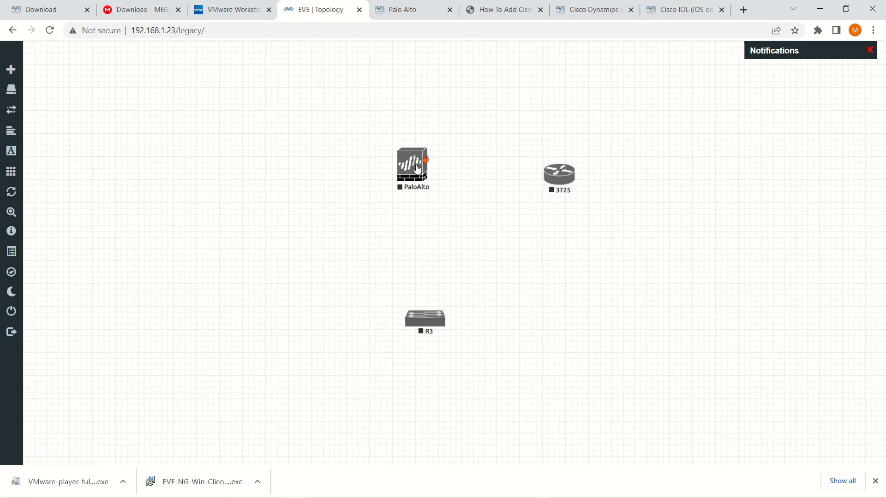
- Add a Management(Cloud0) network named Management to the lab
right_click(462, 94)
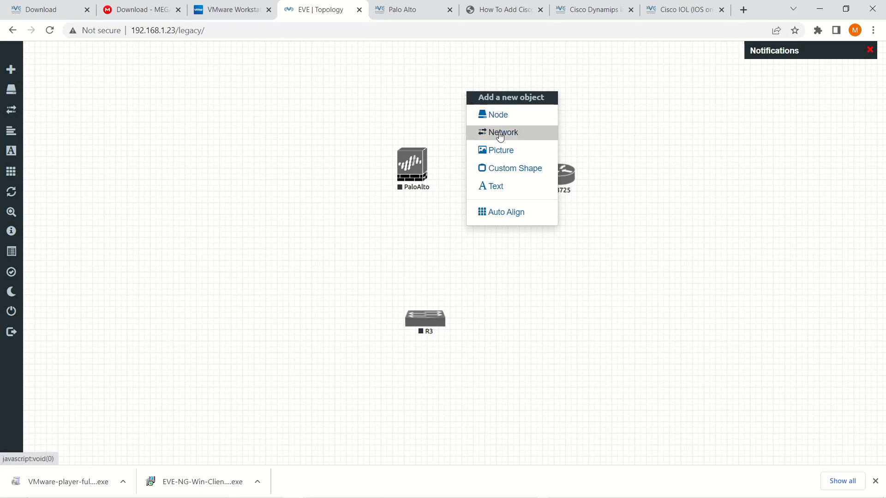
left_click(409, 104)
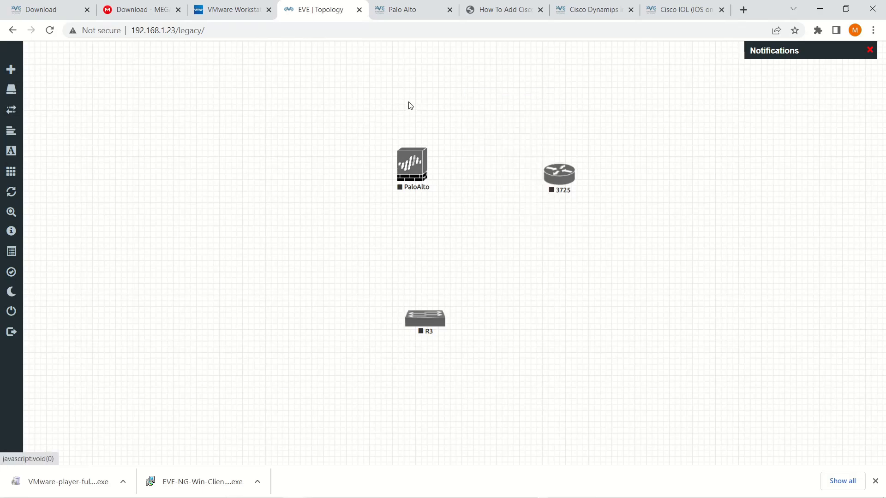
right_click(482, 100)
left_click(515, 141)
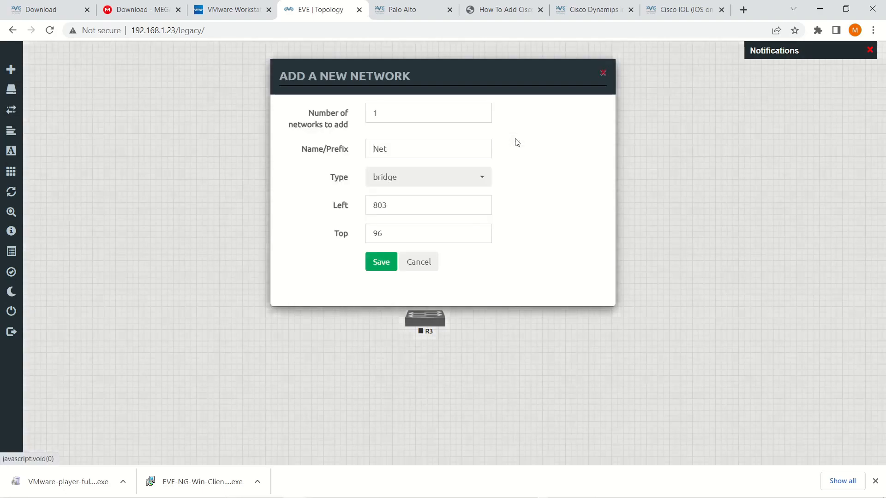
left_click(463, 180)
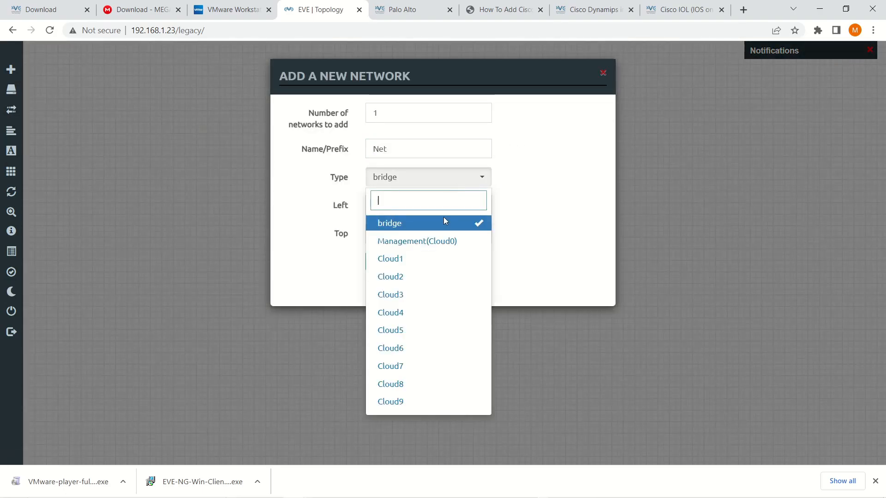
left_click(450, 237)
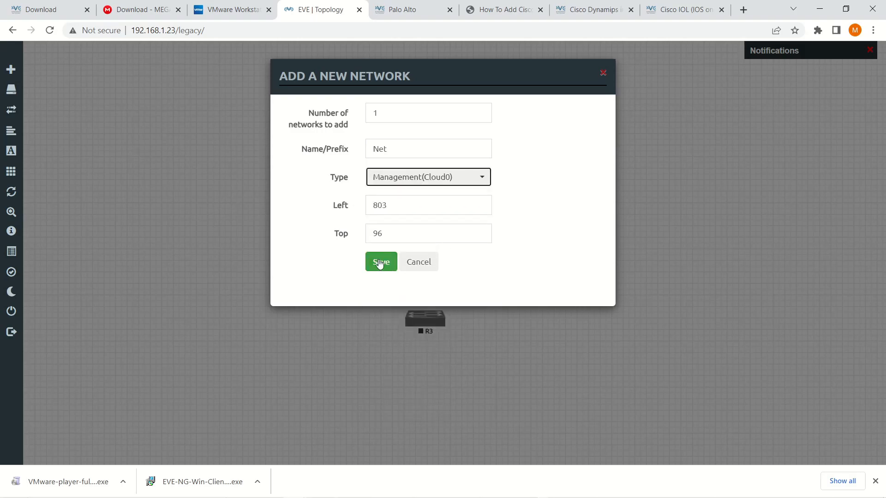
key("shift+Tab")
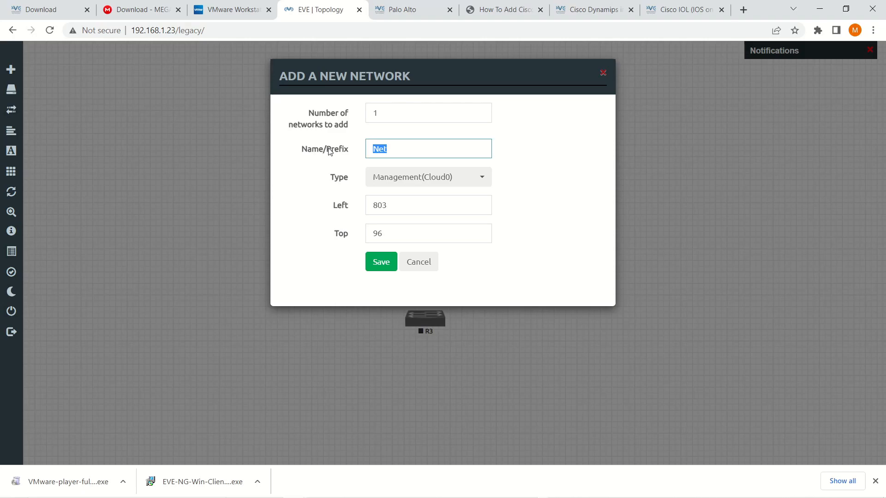
type("Managemen")
left_click(384, 264)
- Place the Management cloud above PaloAlto and link it to the firewall's mgmt interface
mouse_move(499, 118)
left_click_drag(491, 115, 421, 161)
left_click(465, 216)
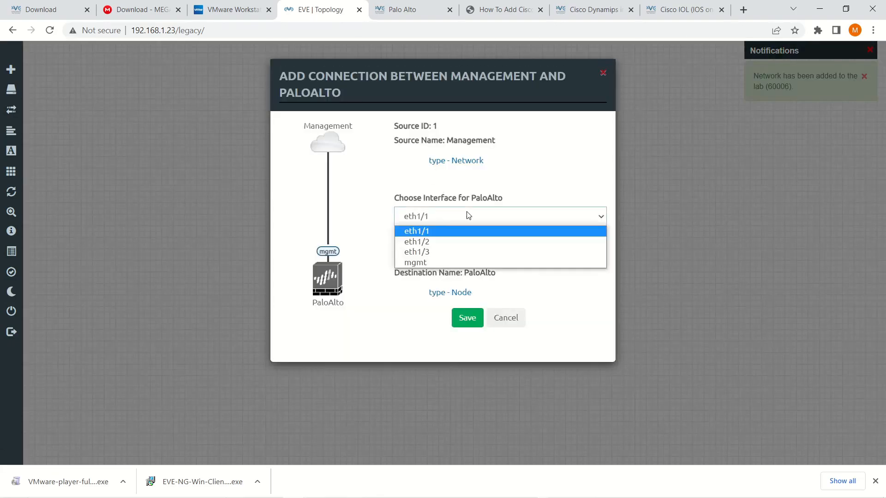
left_click(456, 262)
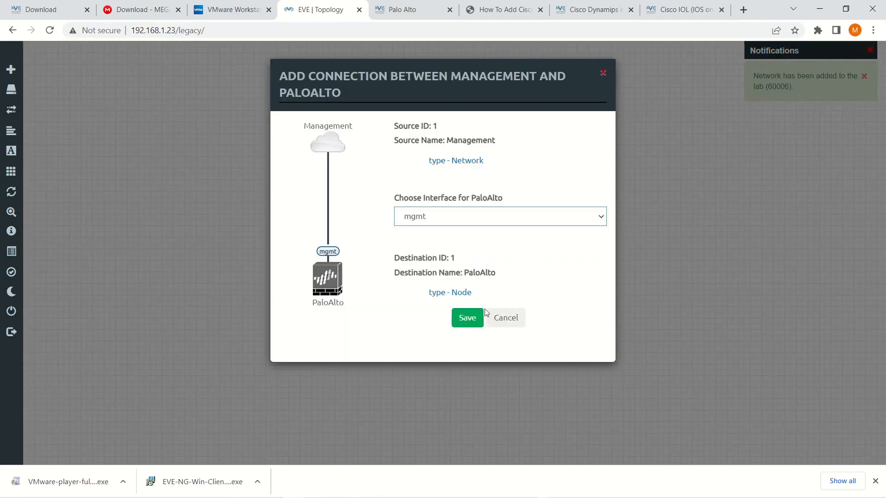
left_click(460, 319)
left_click_drag(559, 174, 570, 195)
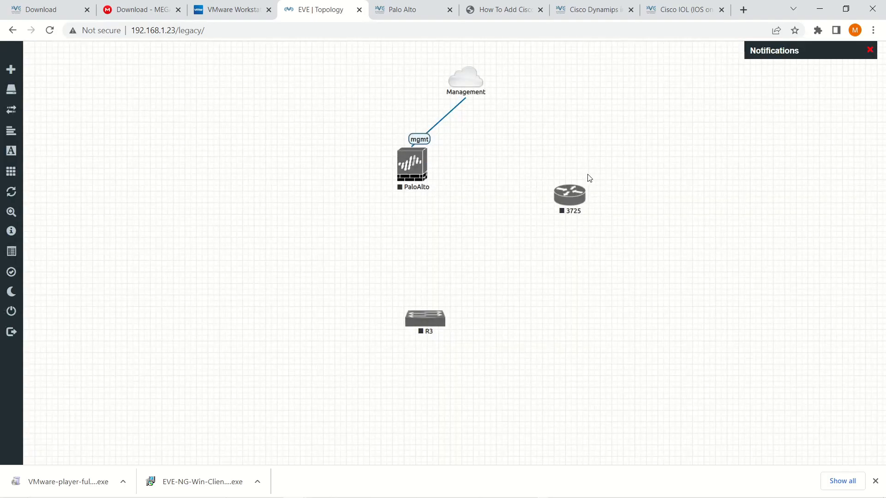
- Add three Cisco IOS 3725 (Dynamips) routers at once: 37254, 37255 and 37256
right_click(618, 135)
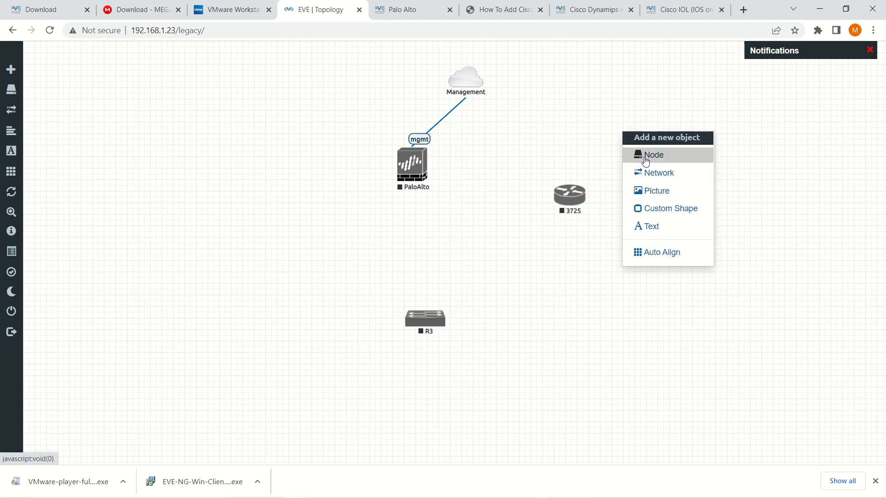
left_click(645, 157)
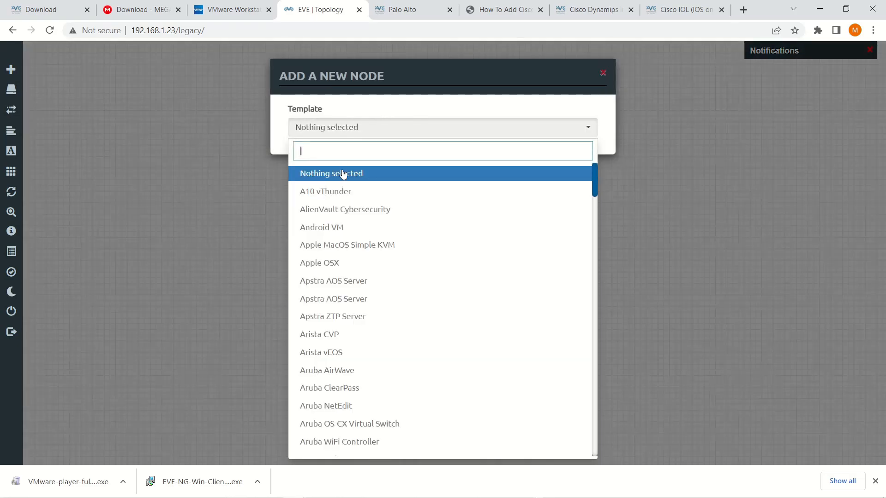
scroll(368, 256, "down", 15)
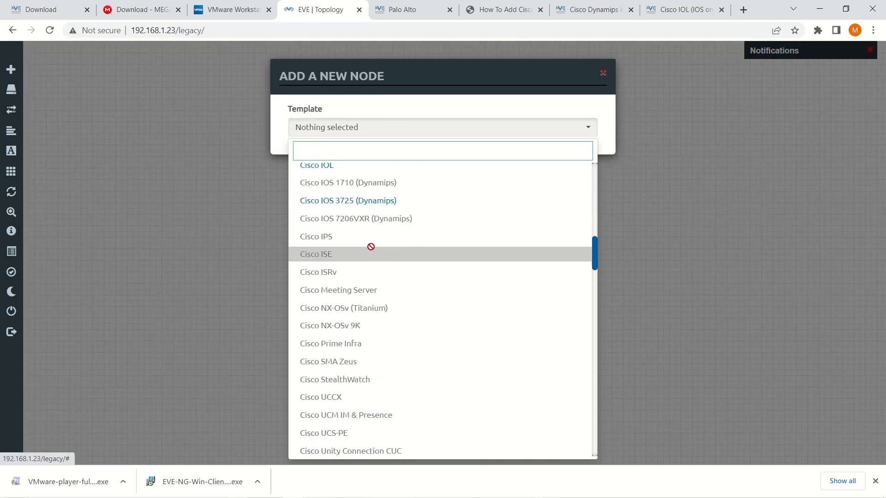
left_click(361, 203)
key("Tab")
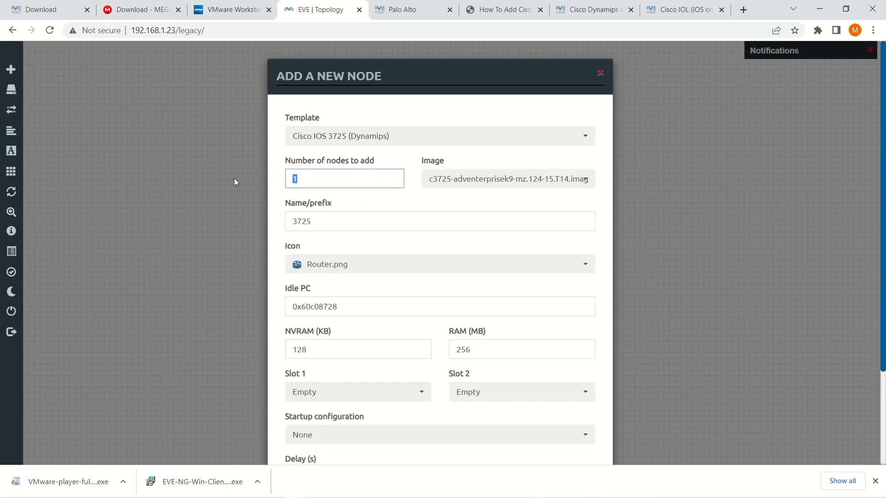
type("3")
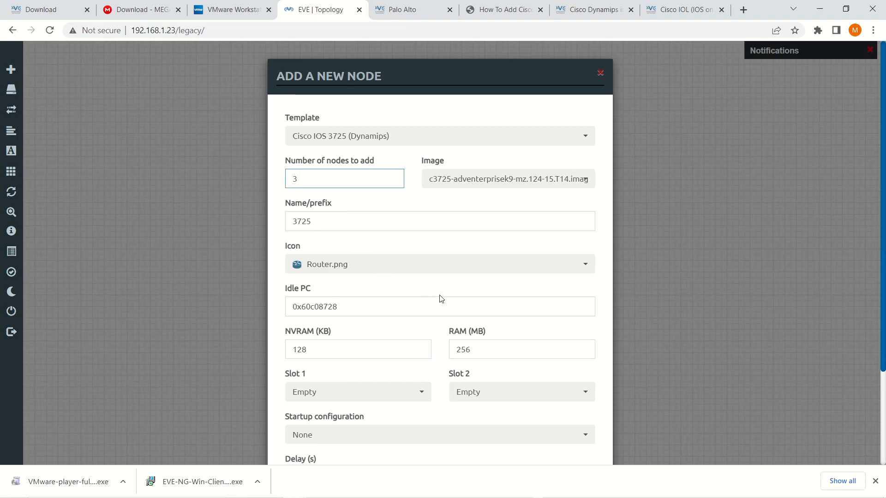
scroll(440, 298, "down", 1)
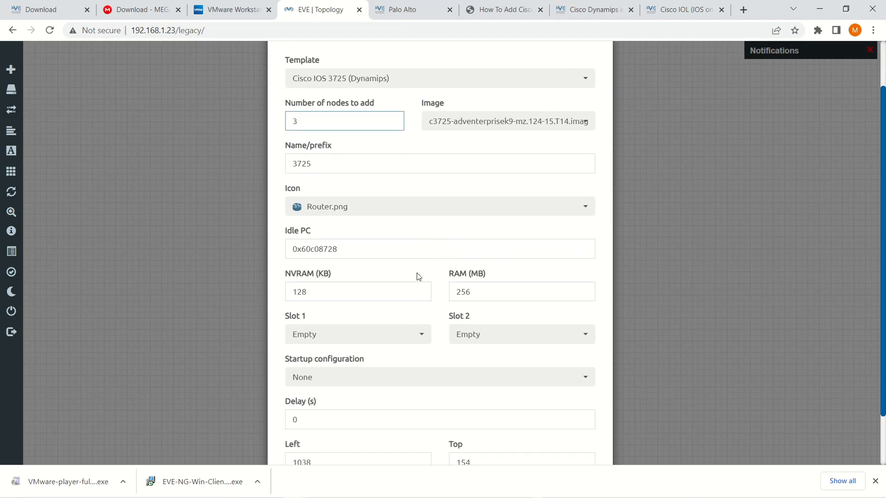
scroll(444, 342, "down", 1)
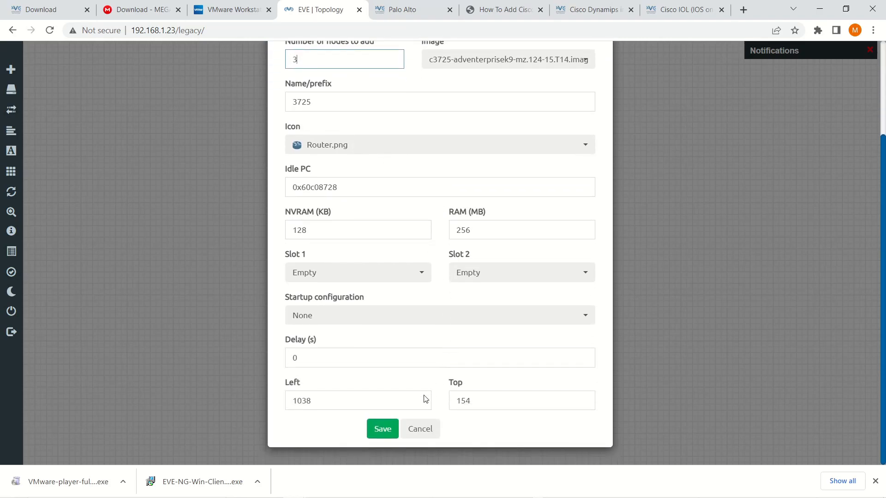
left_click(378, 431)
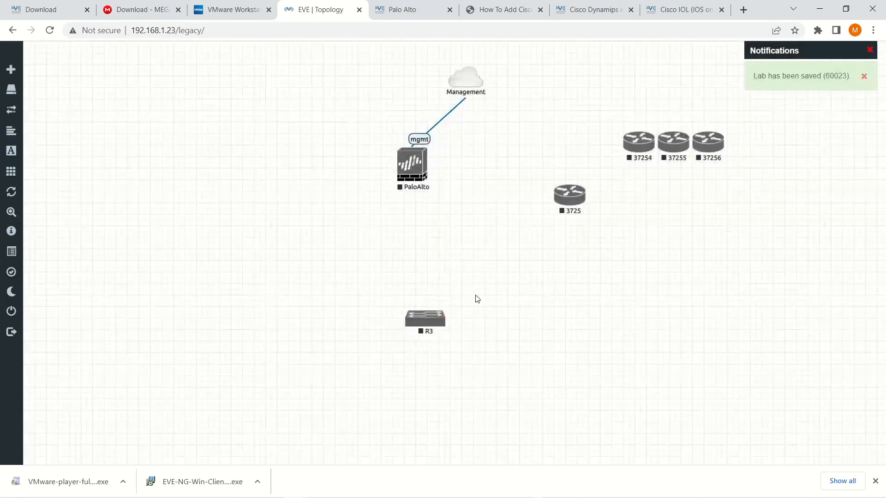
- Arrange the routers: 37254 left of PaloAlto, 37255 upper left, 37256 far right, R3 closer
left_click_drag(621, 148, 237, 227)
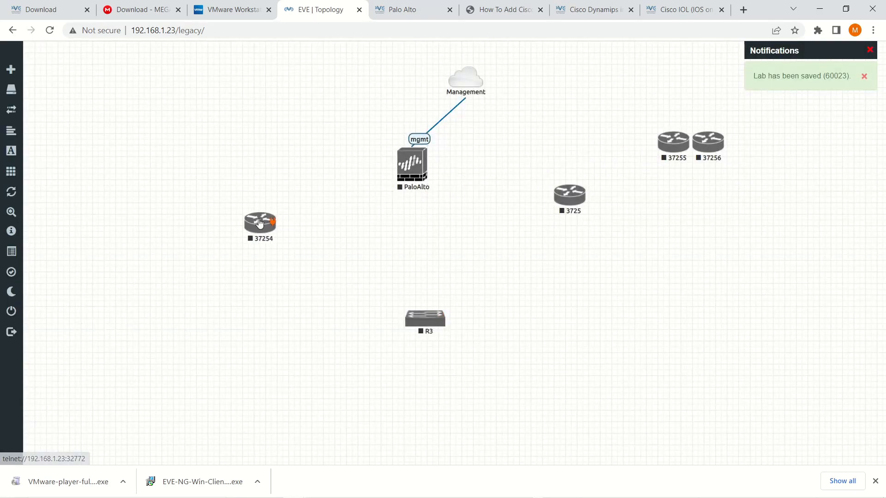
left_click_drag(671, 159, 286, 124)
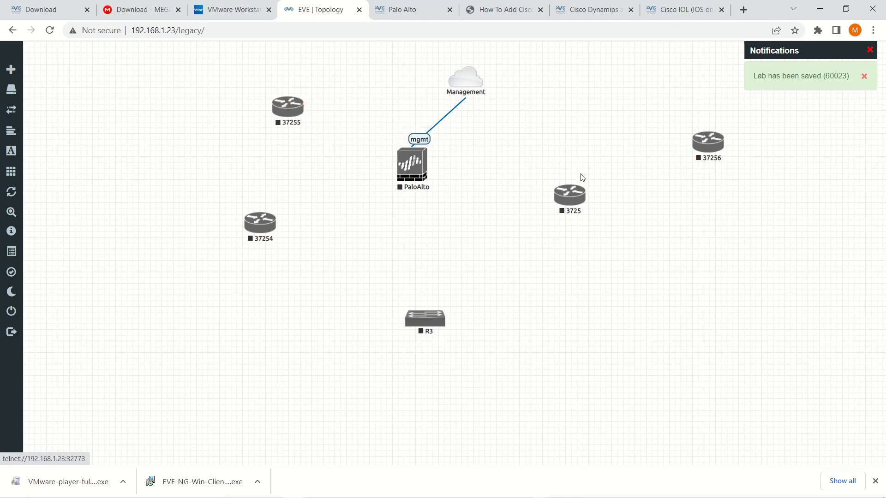
left_click_drag(576, 201, 563, 278)
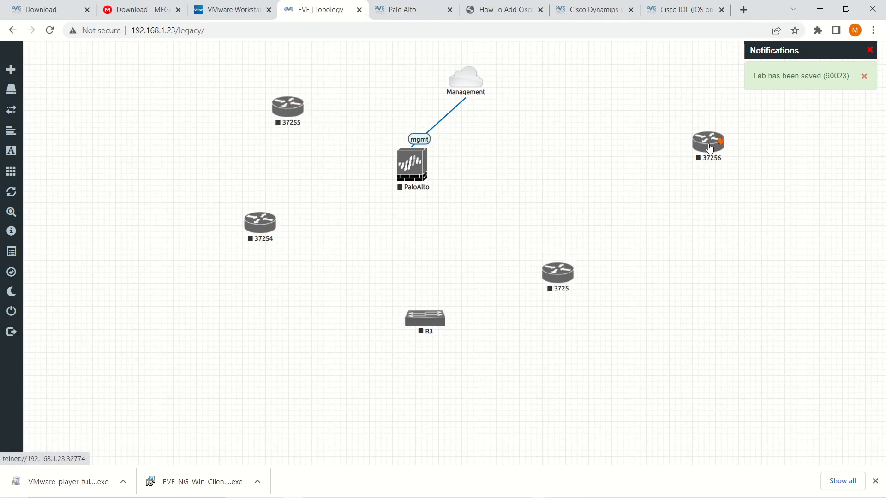
left_click_drag(714, 149, 792, 198)
left_click_drag(560, 276, 572, 193)
left_click_drag(432, 323, 443, 257)
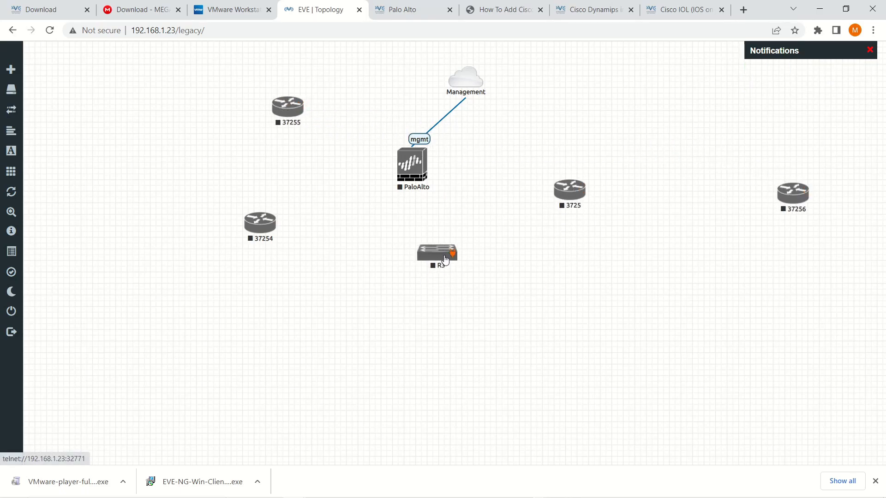
left_click_drag(259, 227, 283, 235)
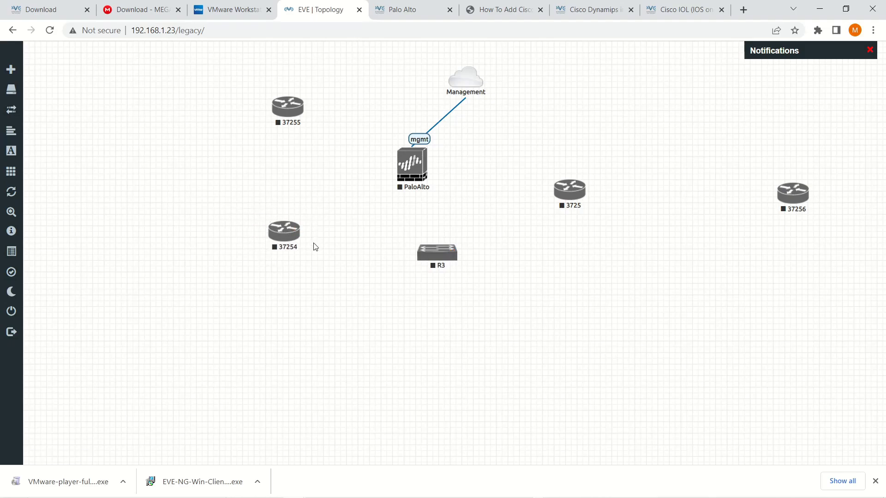
- Link router 37254's fa0/0 to PaloAlto's eth1/3
mouse_move(290, 233)
left_click_drag(297, 231, 401, 180)
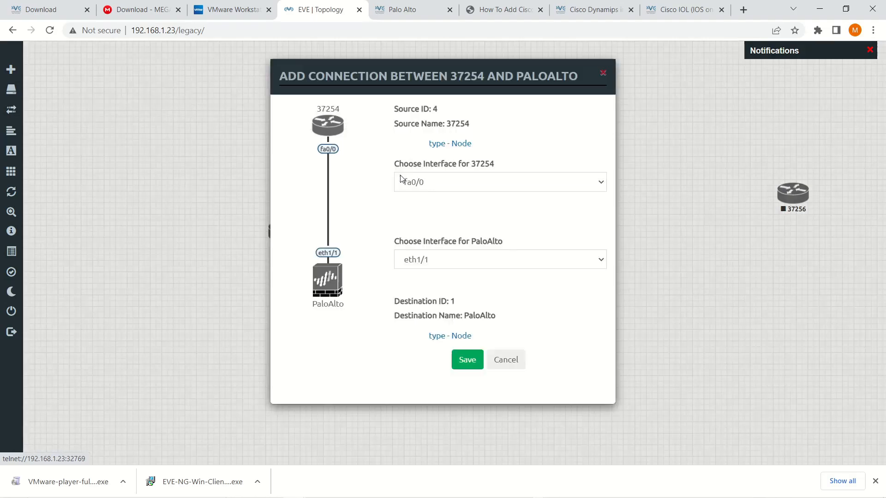
left_click(479, 183)
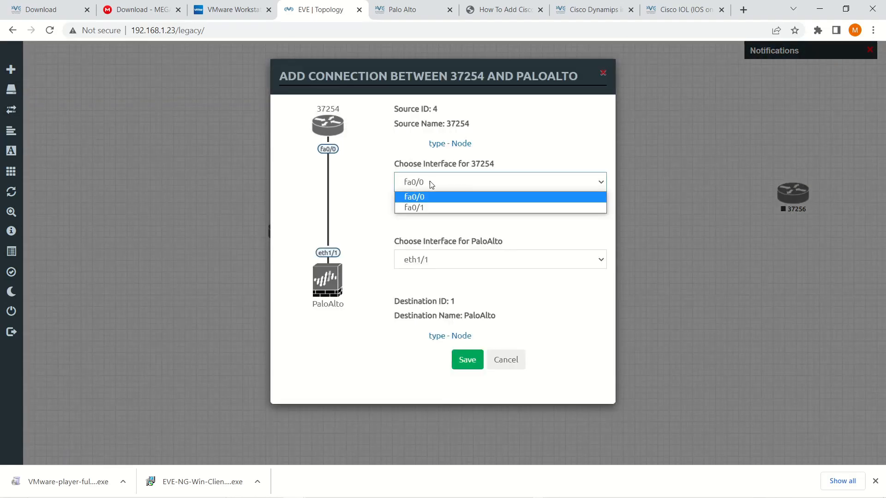
left_click(423, 197)
left_click(474, 264)
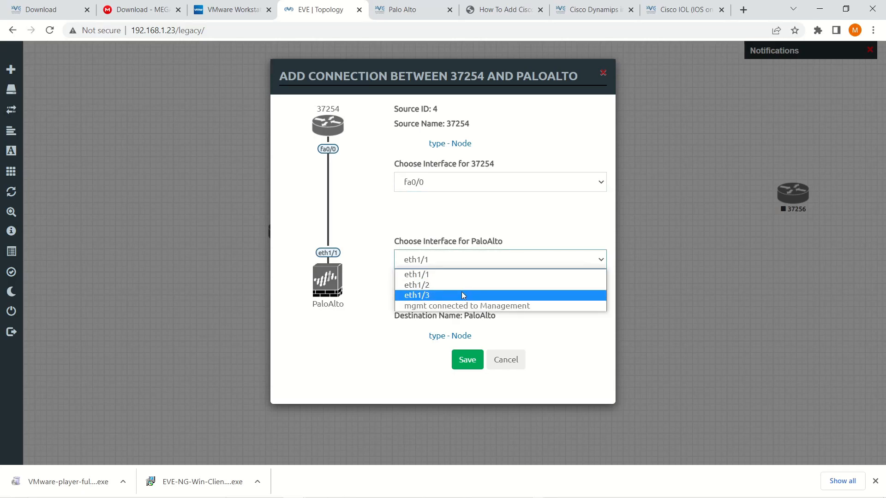
left_click(463, 295)
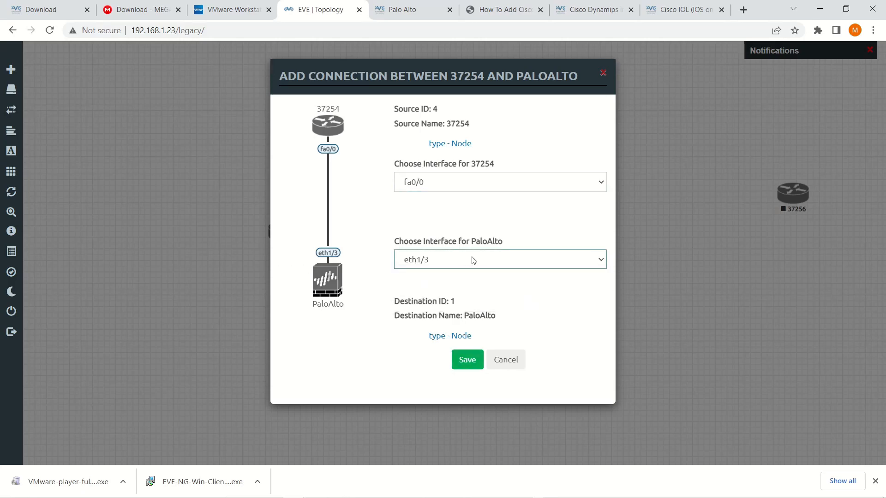
left_click(467, 361)
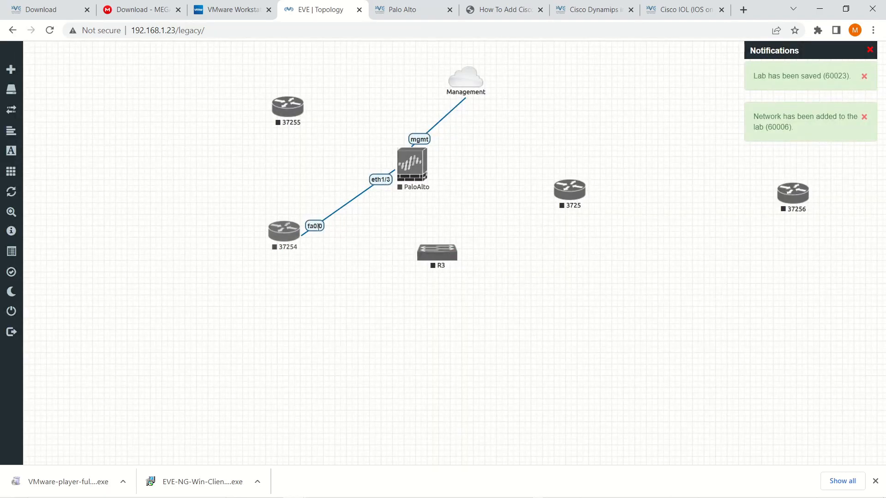
mouse_move(425, 160)
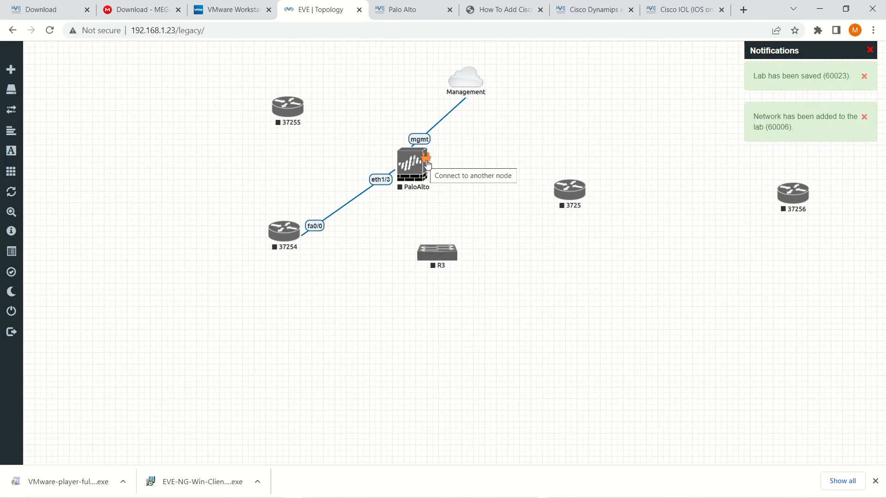
- Move the Management cloud up, add a Management(Cloud0) network named Internet, and start linking it to PaloAlto
left_click_drag(474, 82, 403, 69)
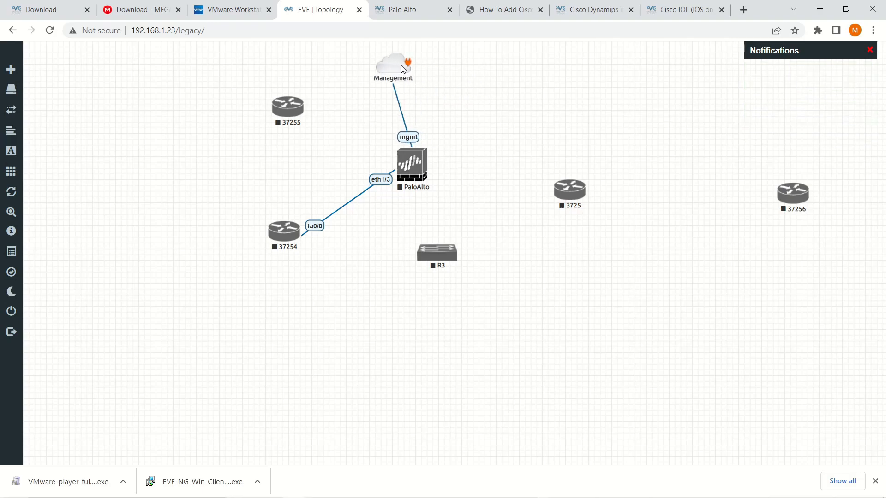
right_click(516, 90)
left_click(448, 177)
right_click(512, 99)
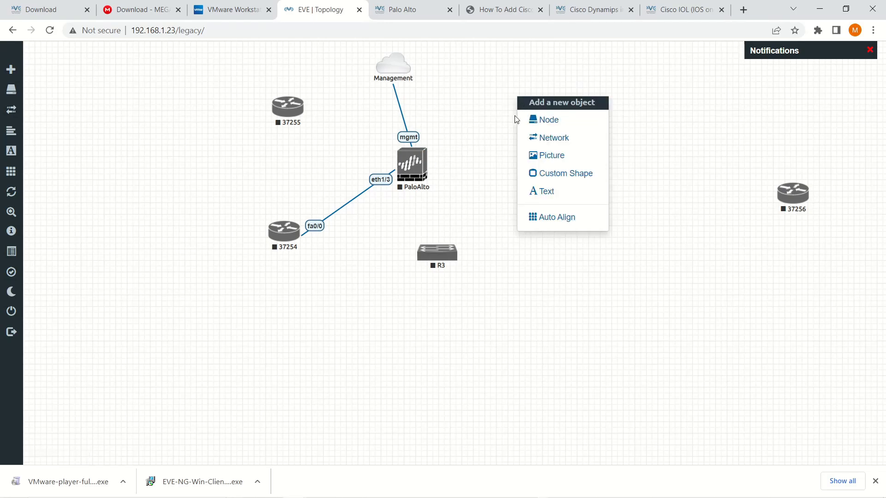
left_click(548, 139)
left_click(451, 178)
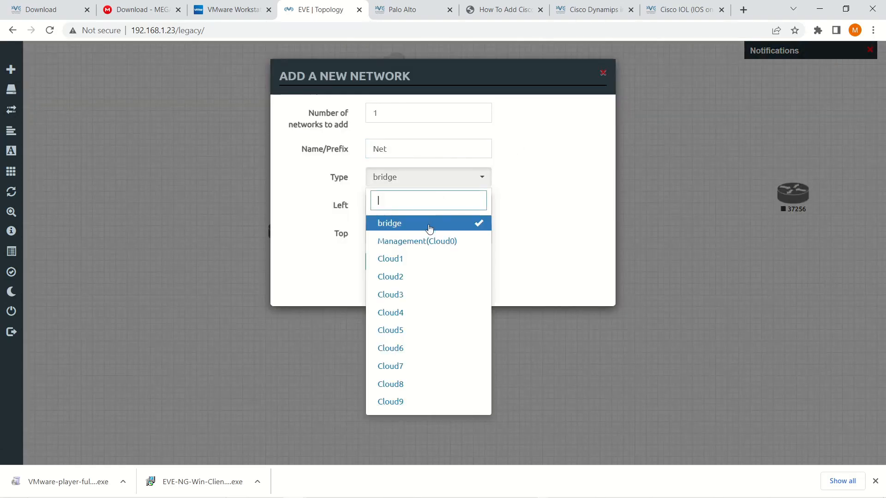
left_click(429, 241)
left_click(326, 150)
type("Intern")
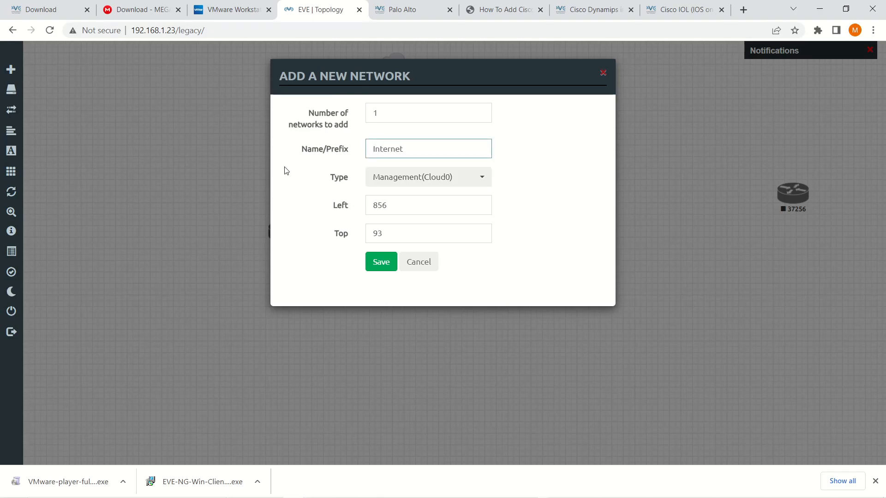
left_click(378, 261)
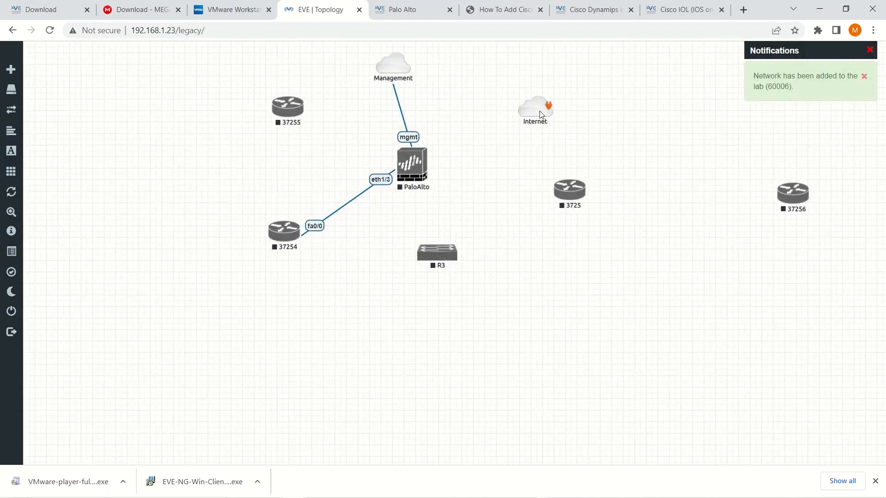
left_click_drag(548, 107, 425, 163)
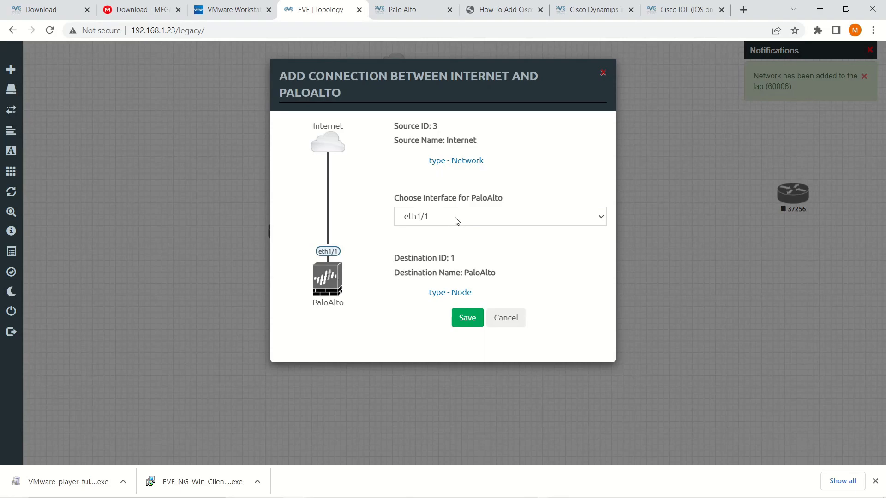
- Connect the Internet cloud to PaloAlto's eth1/1
left_click(454, 219)
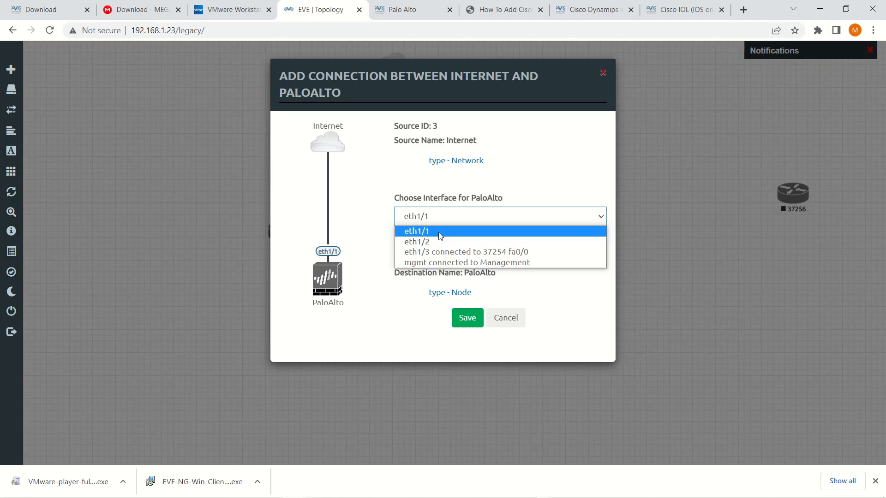
left_click(439, 232)
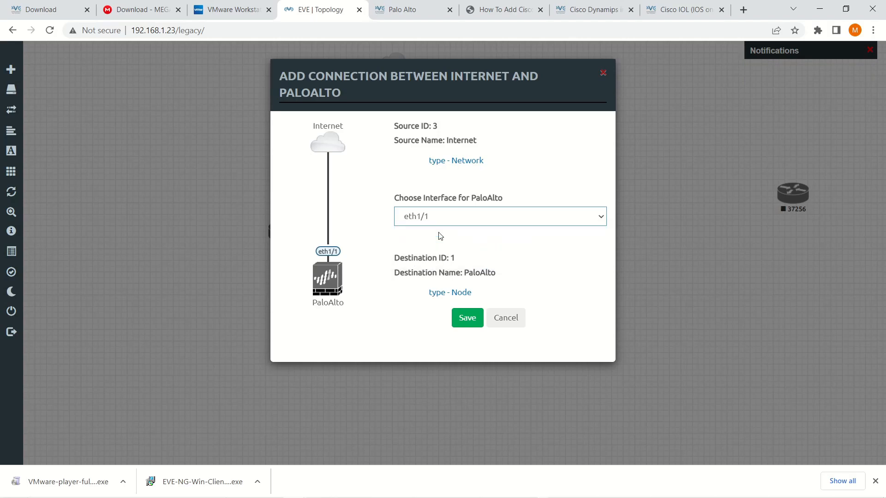
left_click(467, 318)
- Move R3 lower and link router 3725's fa0/0 to PaloAlto's eth1/2
left_click_drag(437, 252, 425, 307)
left_click_drag(570, 198, 423, 182)
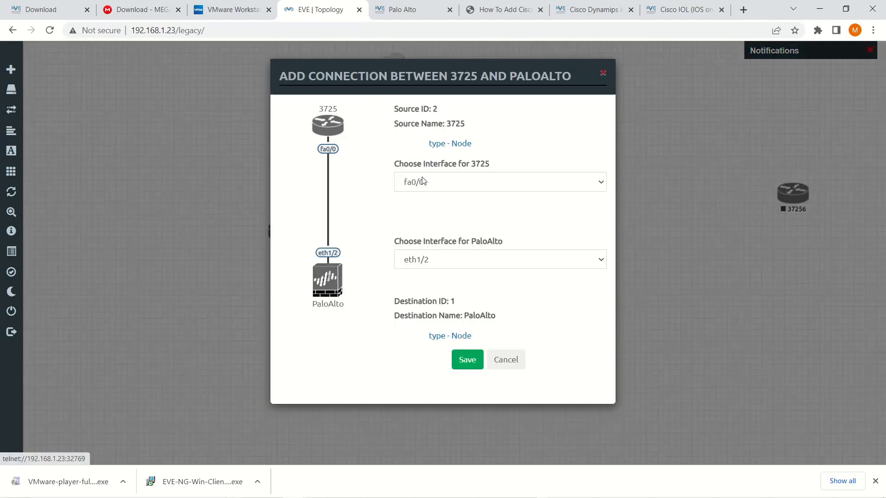
left_click(448, 267)
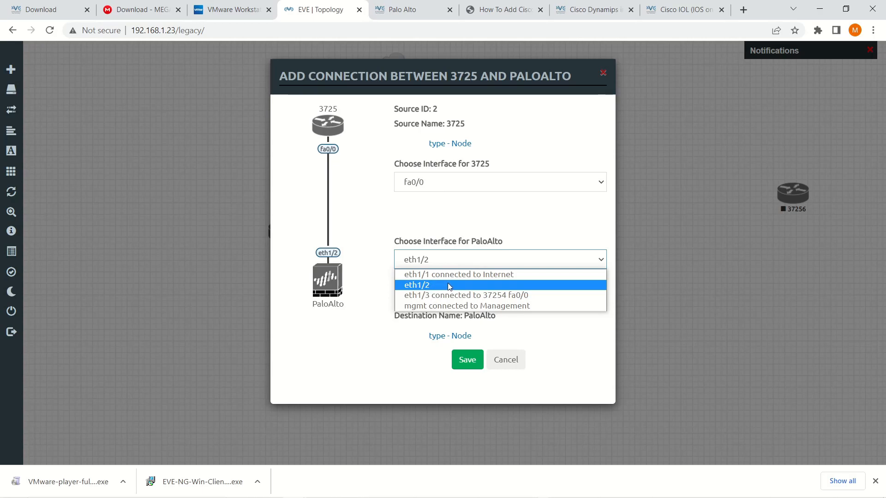
left_click(469, 360)
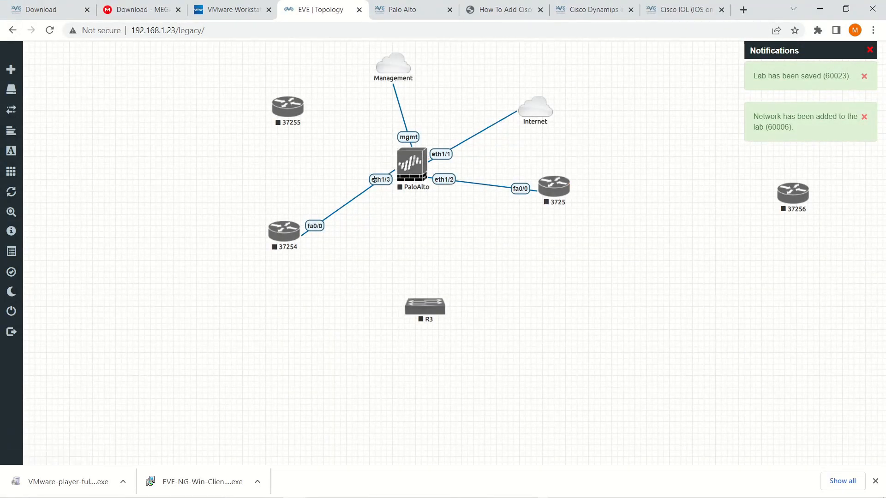
- Change PaloAlto's Ethernets count from 4 to 6 and save the node
right_click(410, 166)
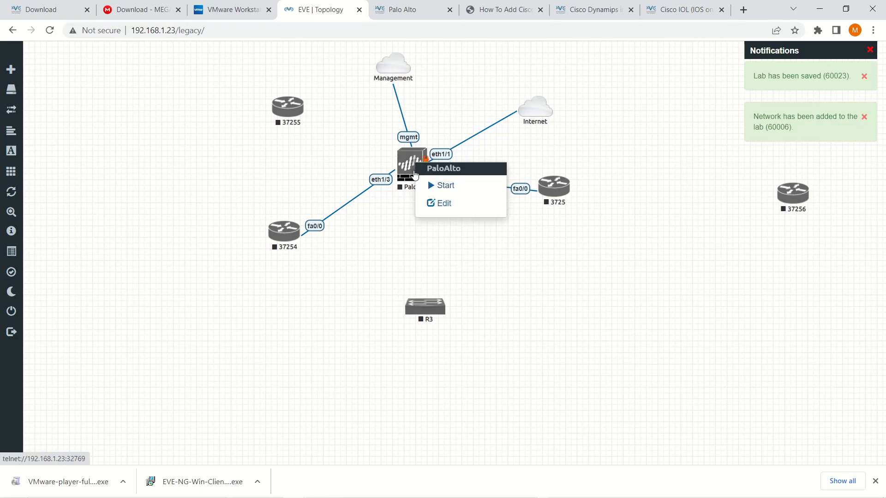
left_click(445, 209)
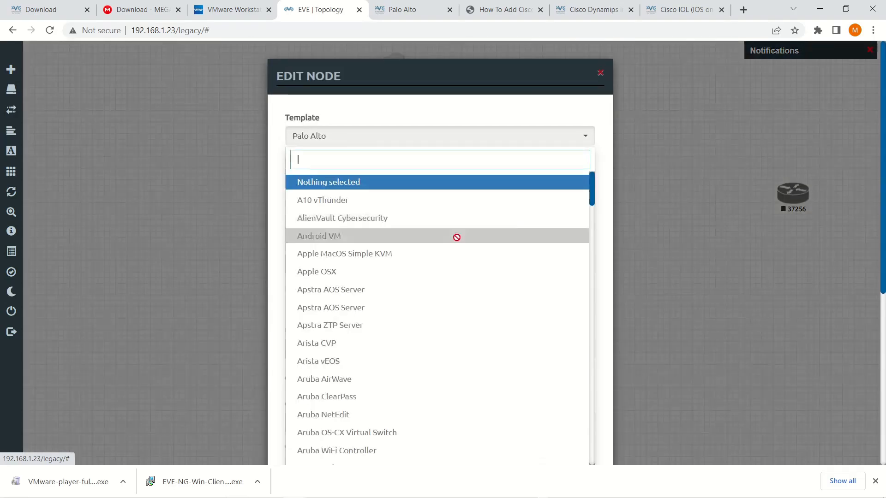
left_click(418, 116)
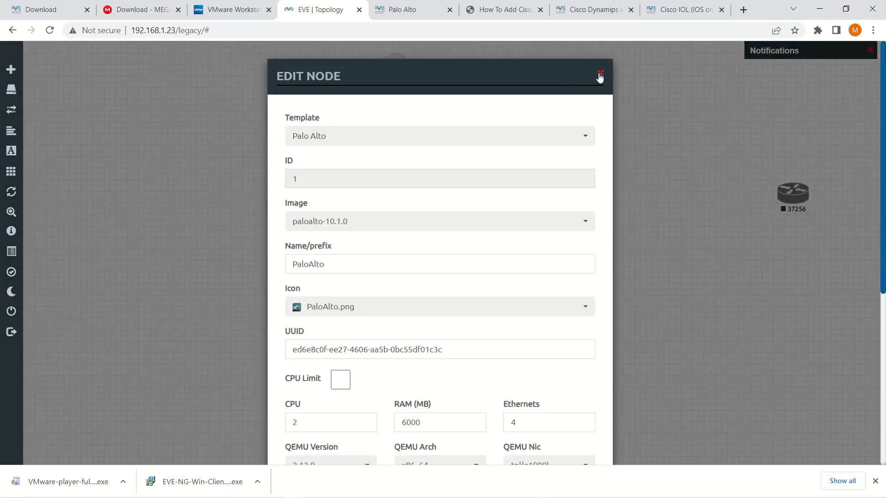
scroll(508, 345, "down", 2)
left_click(520, 309)
left_click_drag(520, 309, 463, 309)
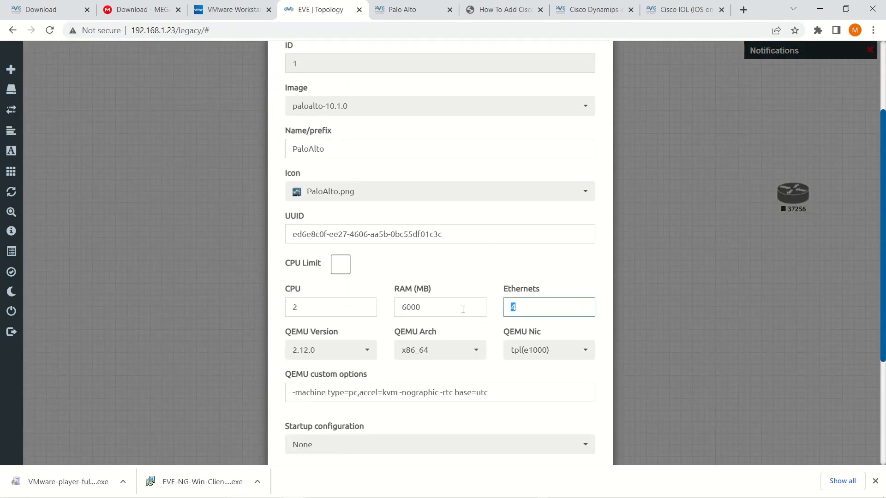
type("6")
scroll(457, 360, "down", 4)
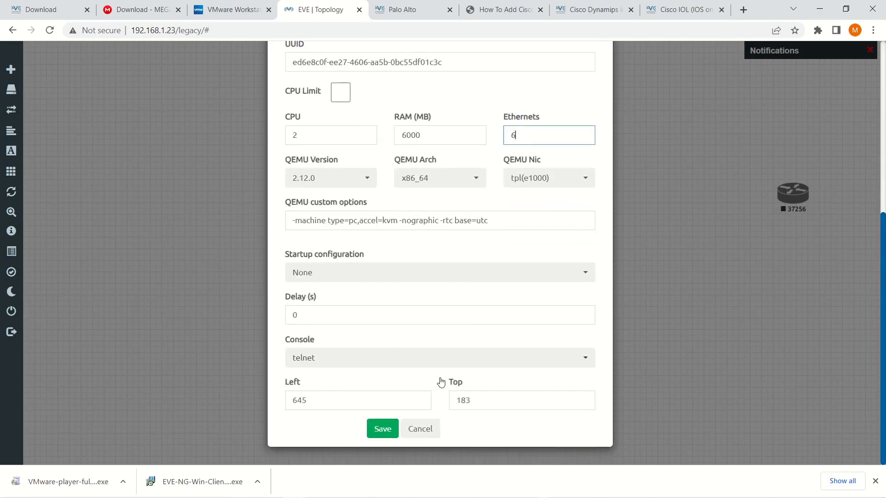
left_click(387, 429)
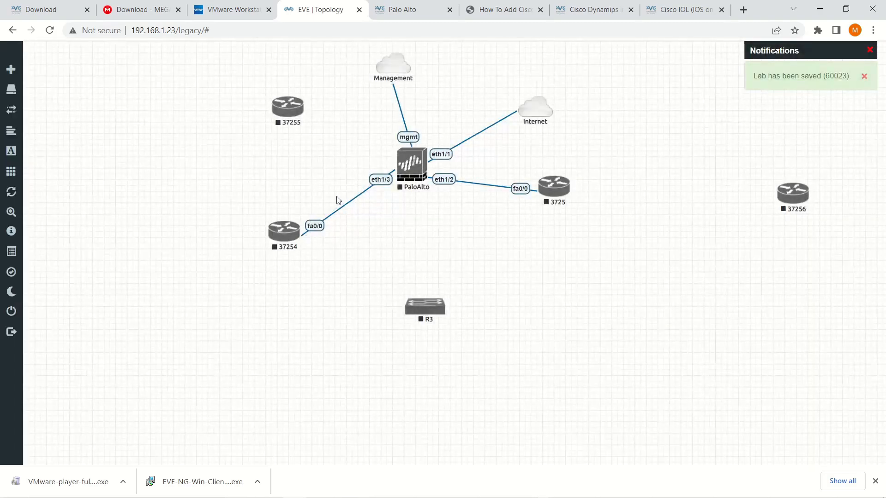
- Link router 37255 to PaloAlto's eth1/4 interface
left_click_drag(301, 110, 410, 162)
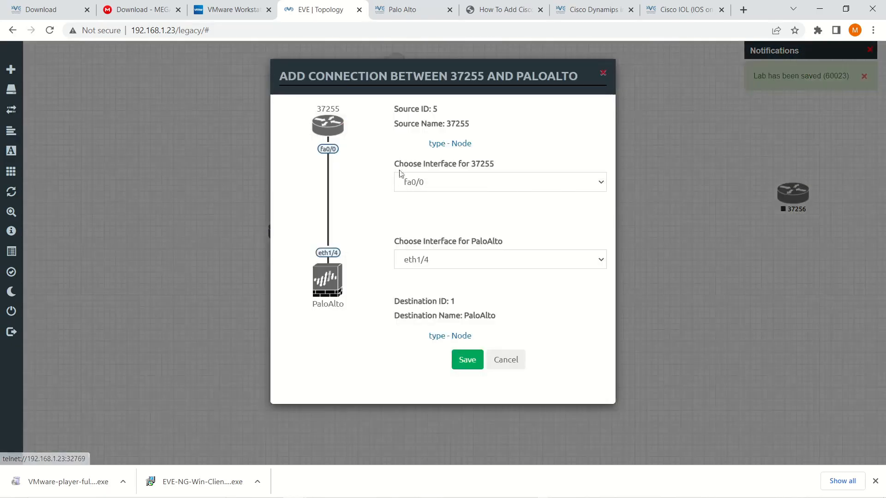
left_click(451, 267)
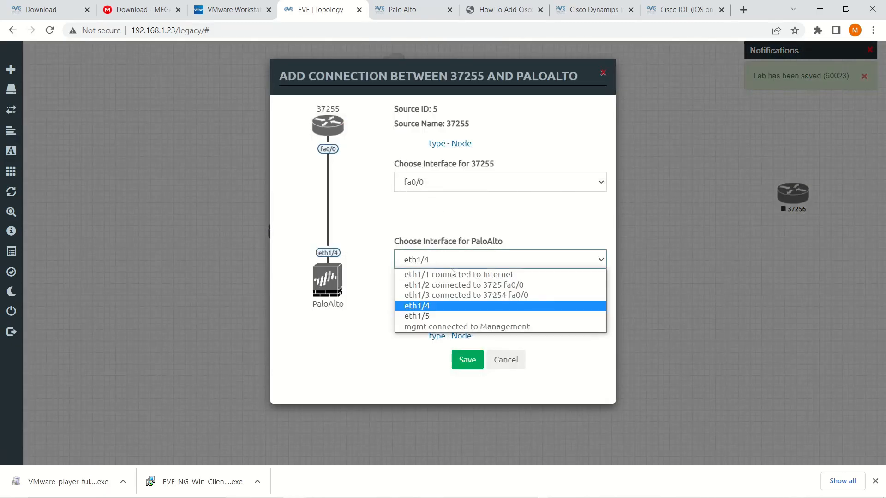
left_click(434, 308)
left_click(459, 359)
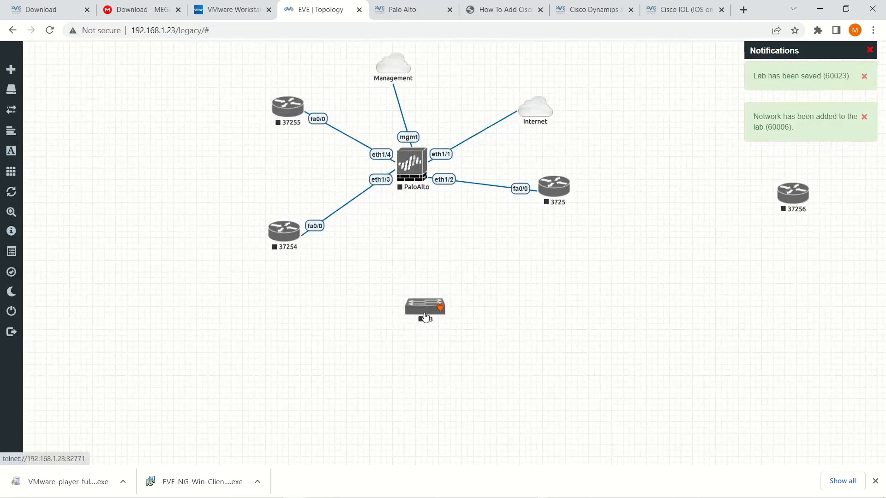
- Move switch R3 below PaloAlto and link PaloAlto eth1/5 to R3's e0/0
left_click_drag(426, 315, 419, 250)
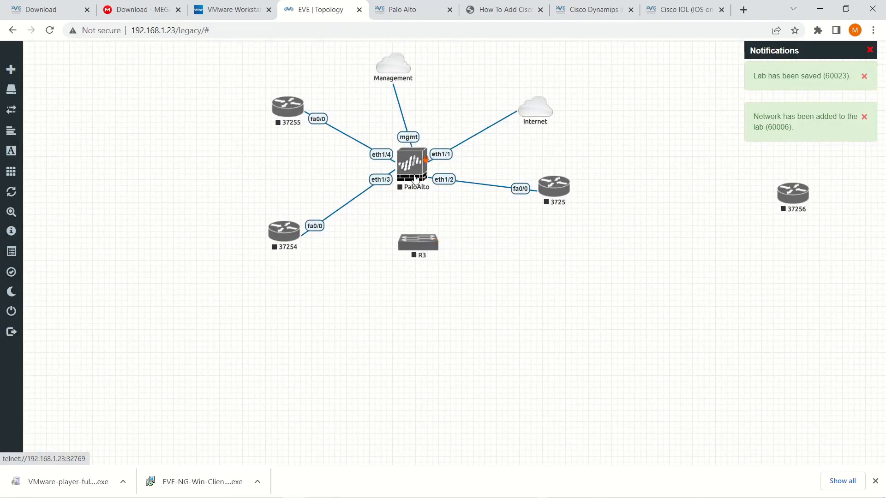
left_click_drag(425, 159, 427, 245)
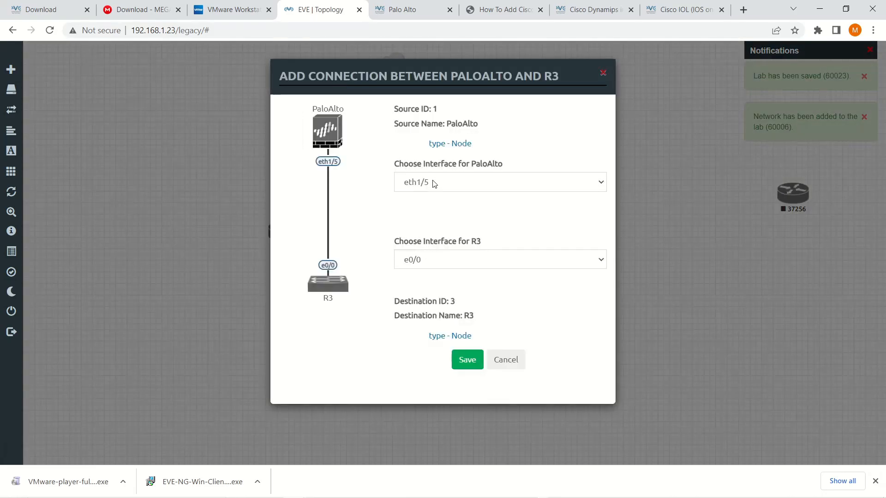
left_click(449, 258)
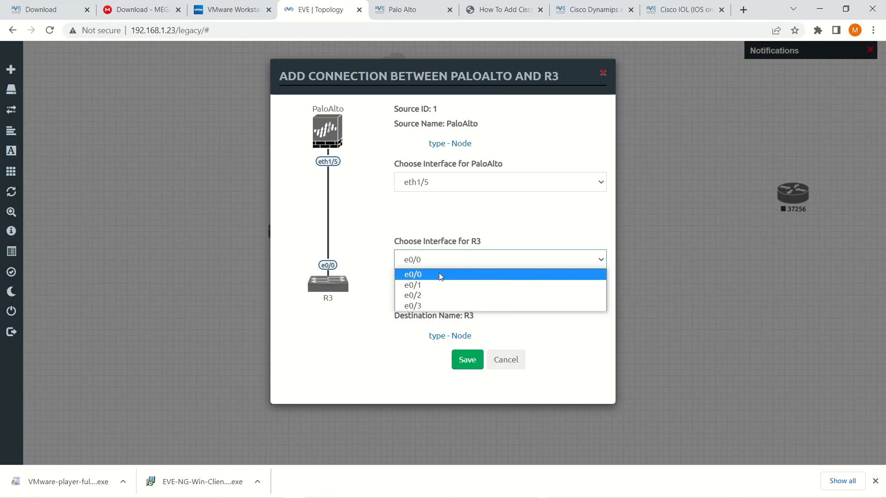
left_click(439, 275)
left_click(469, 362)
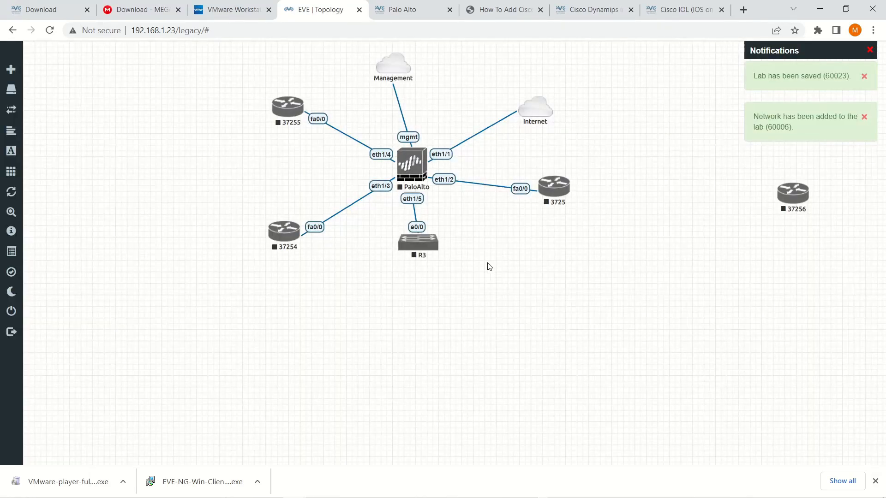
- Connect router 37256's fa0/0 to 3725's fa0/1
mouse_move(789, 193)
left_click_drag(789, 193, 558, 184)
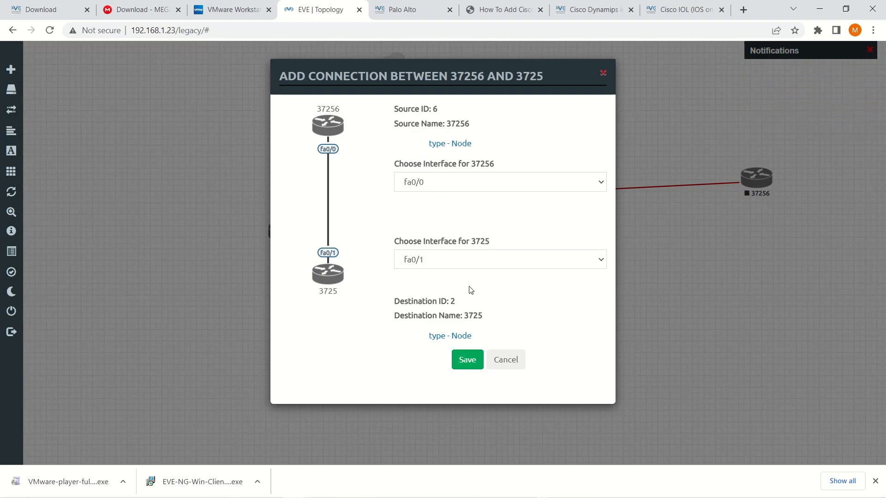
left_click(467, 359)
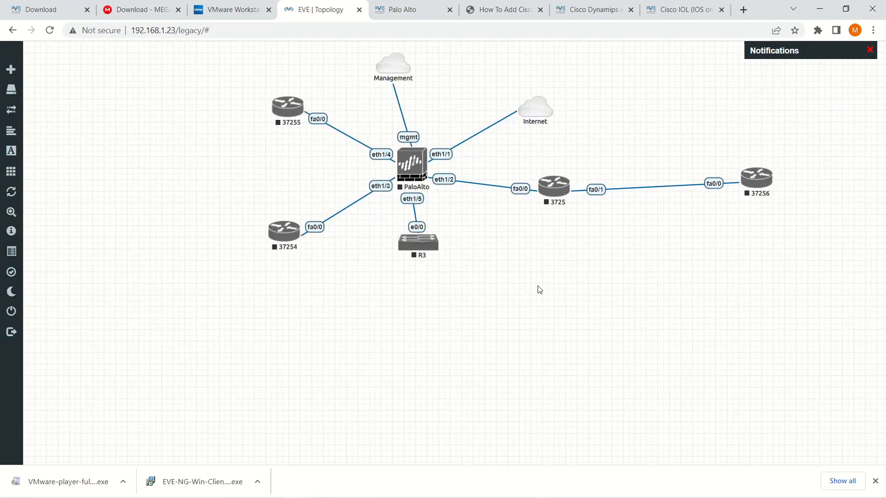